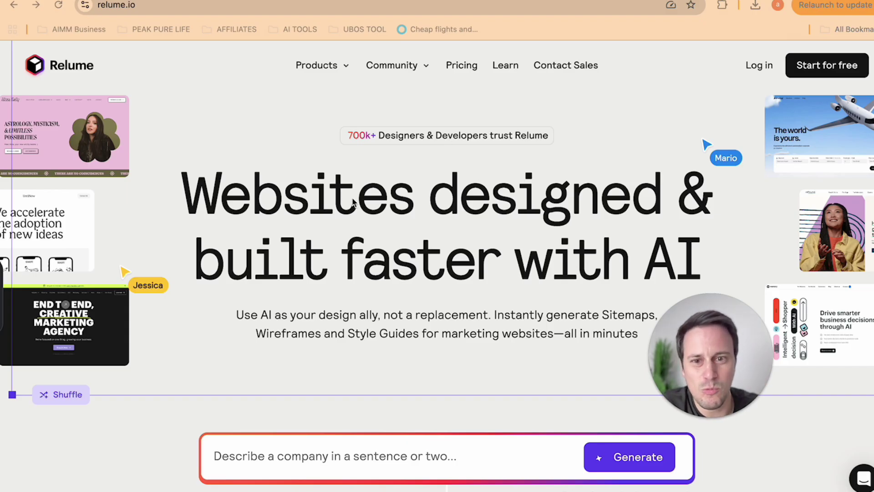
Scroll down Relume's landing page past the Generate prompt box.
scroll(353, 202, down, 3)
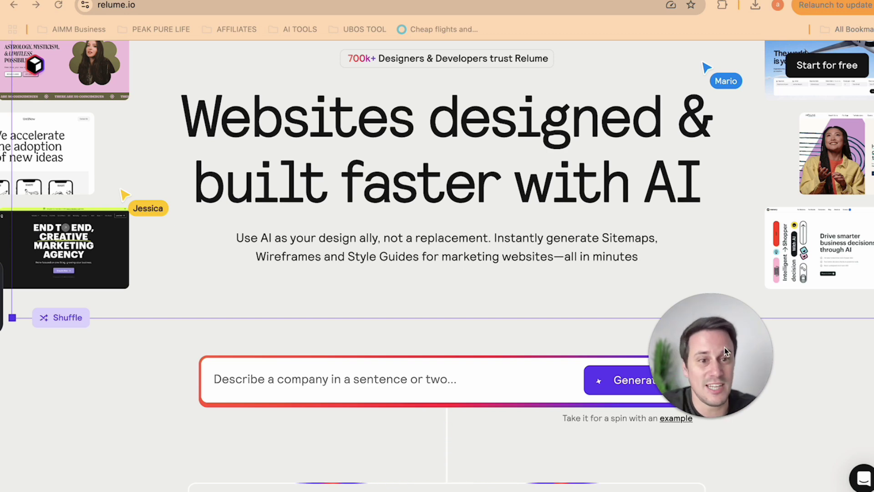
Focus the 'Describe a company' prompt box, then move on to a new Google tab.
drag(726, 353, 766, 311)
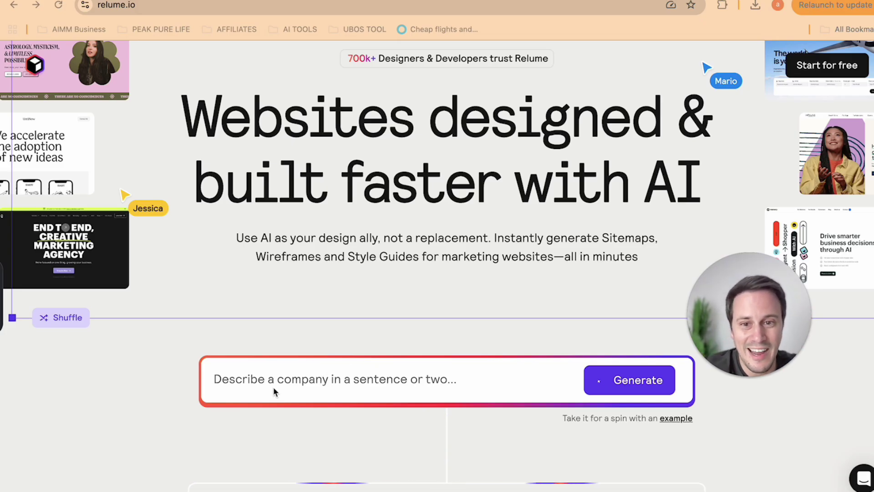
click(295, 392)
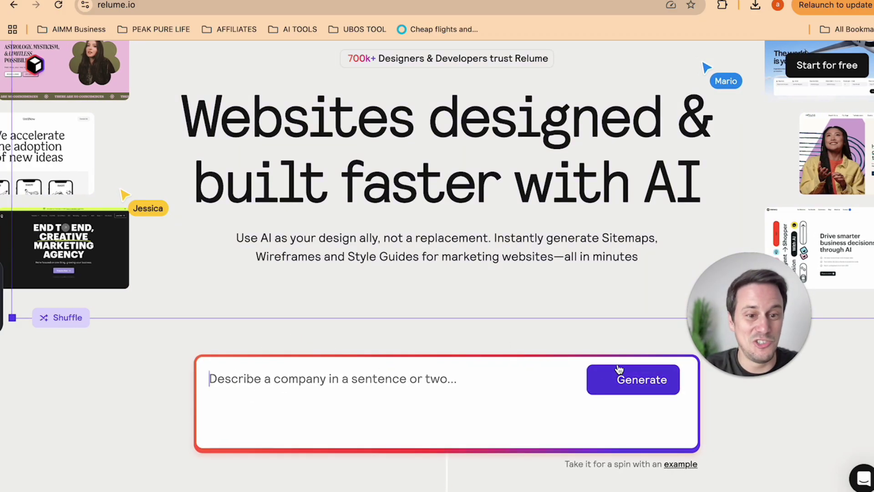
scroll(434, 275, down, 2)
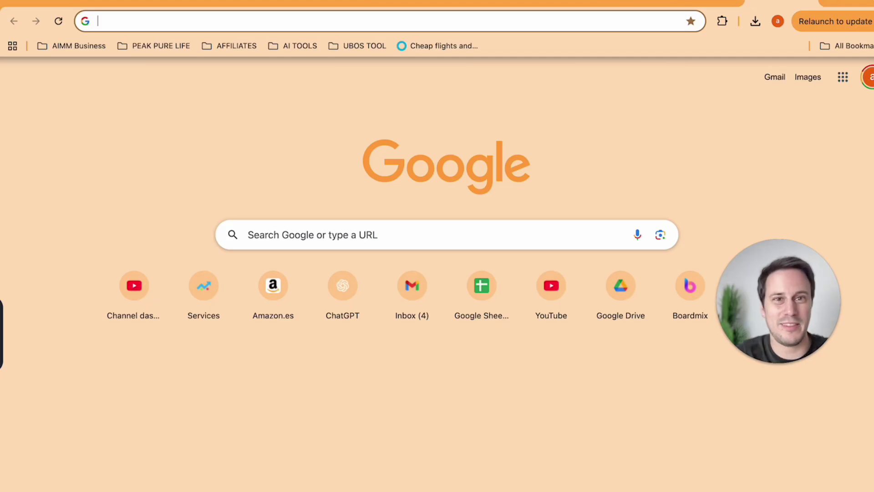
Search Google for 'hair salon in boston'.
text(ha)
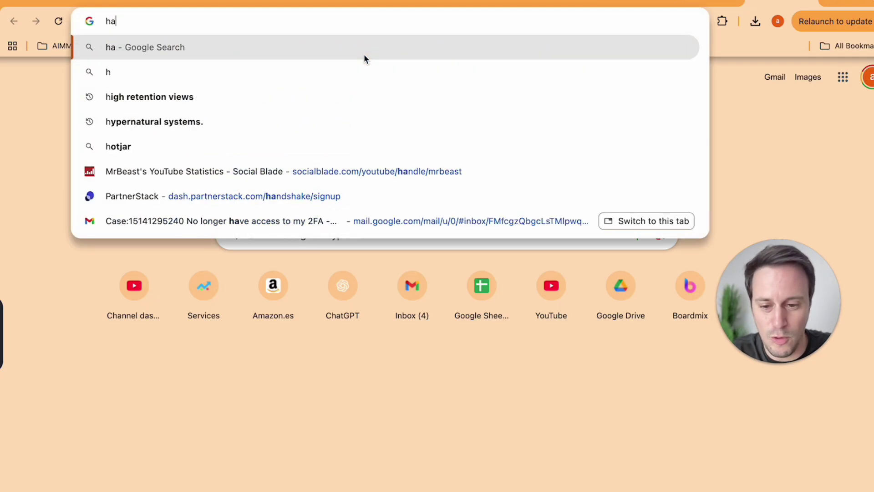
text(ir salon in boston)
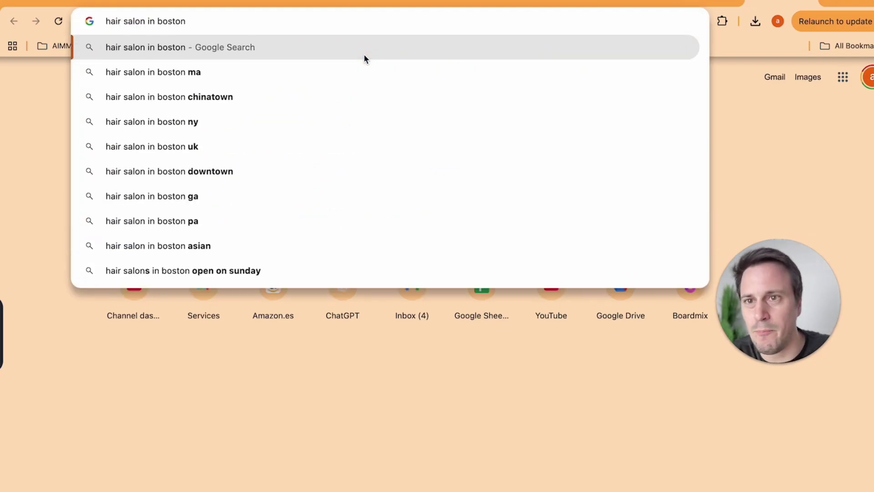
key(Return)
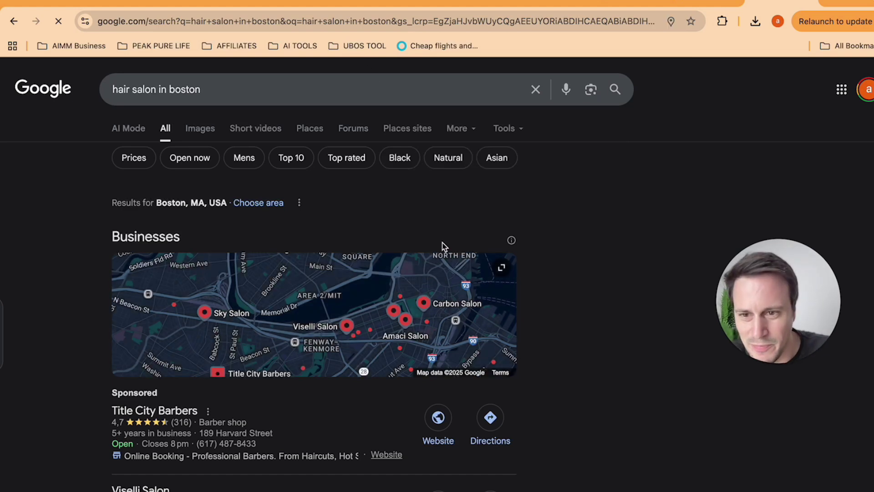
scroll(443, 248, down, 3)
scroll(556, 267, down, 2)
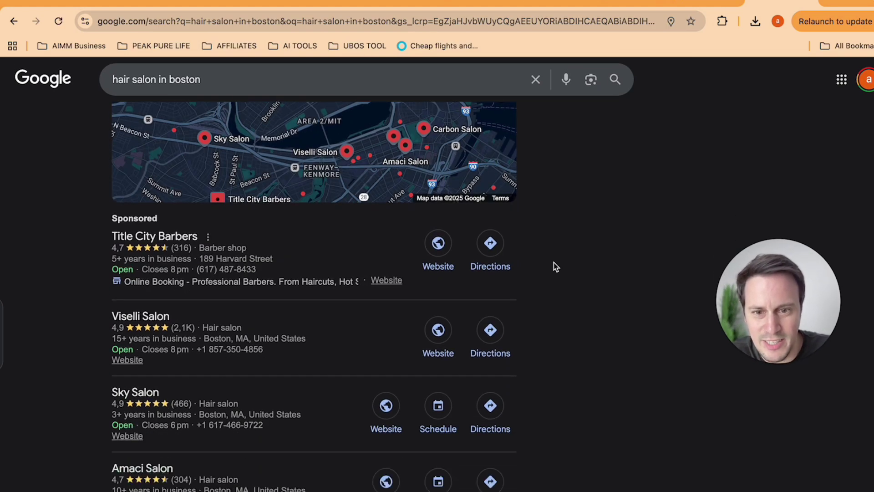
scroll(312, 269, down, 7)
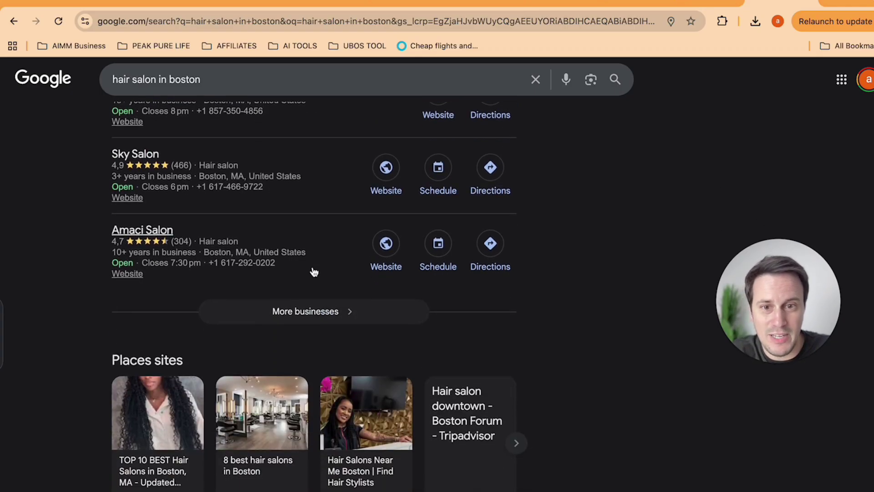
Browse the local salon listings and open T AND T HAIR SALON's details.
scroll(312, 269, up, 4)
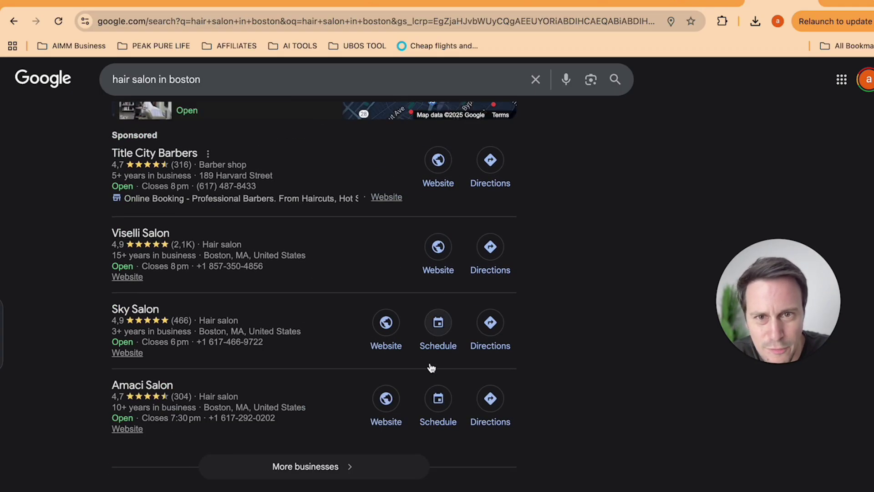
scroll(508, 321, down, 6)
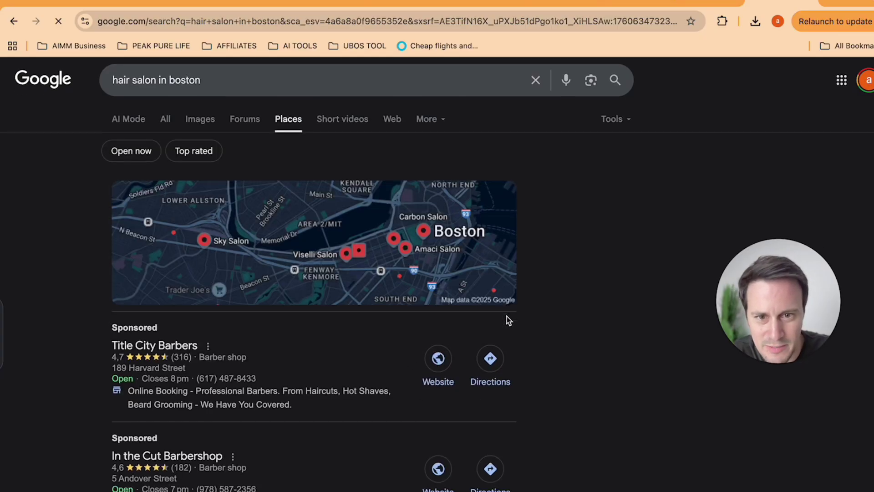
scroll(508, 320, down, 11)
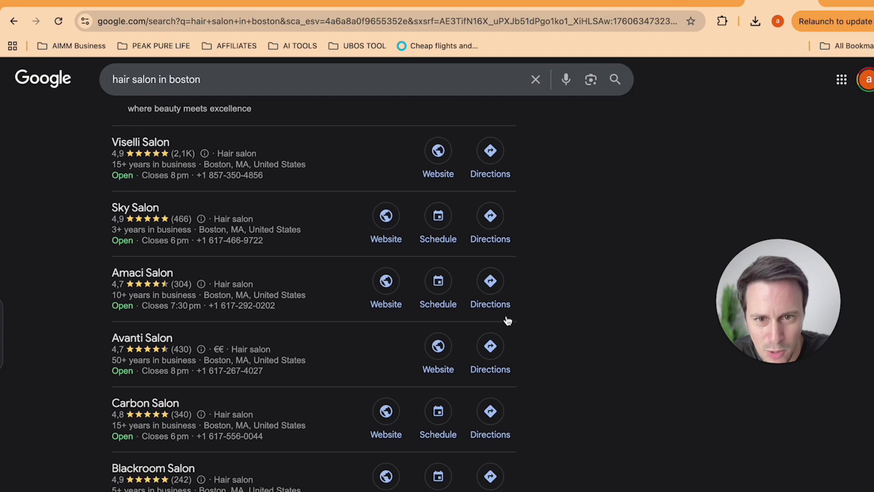
scroll(508, 321, down, 6)
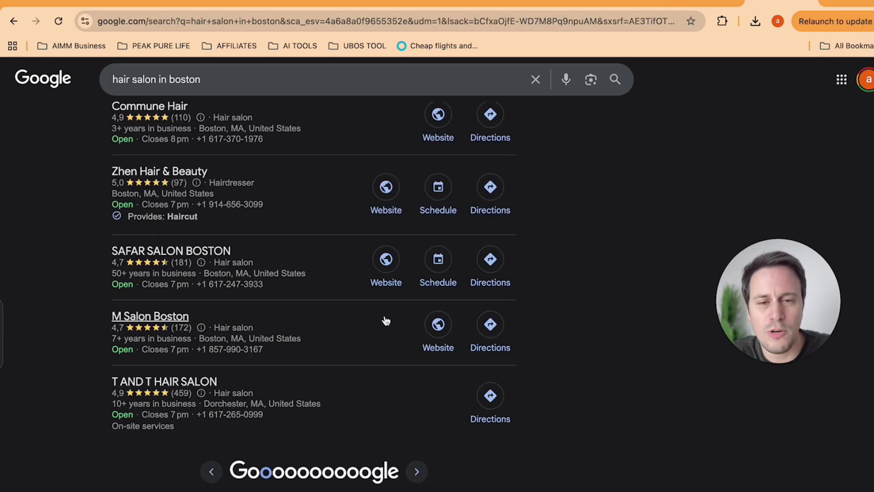
scroll(386, 321, up, 3)
scroll(386, 321, down, 4)
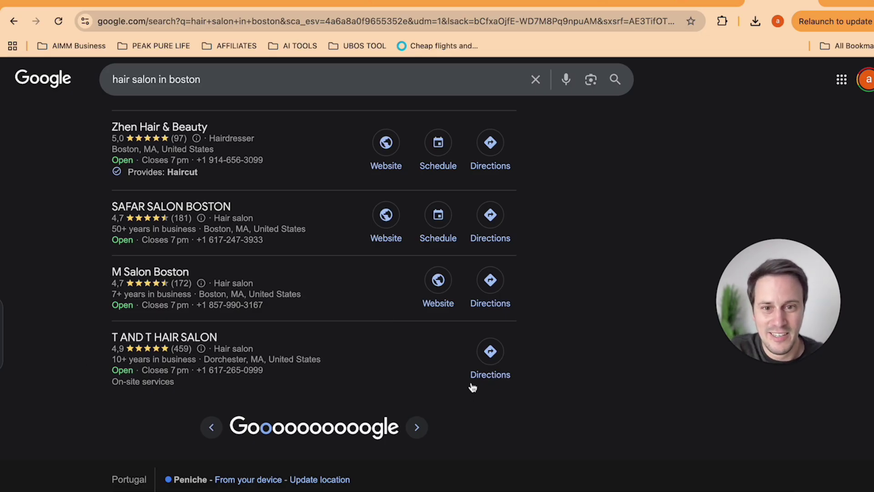
click(361, 364)
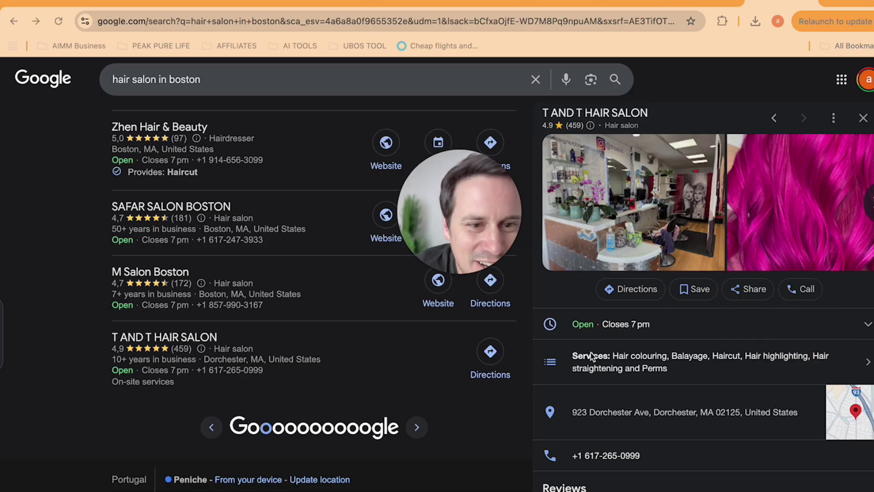
Review T AND T HAIR SALON's panel, copy its name, and select the old query words.
scroll(681, 324, down, 3)
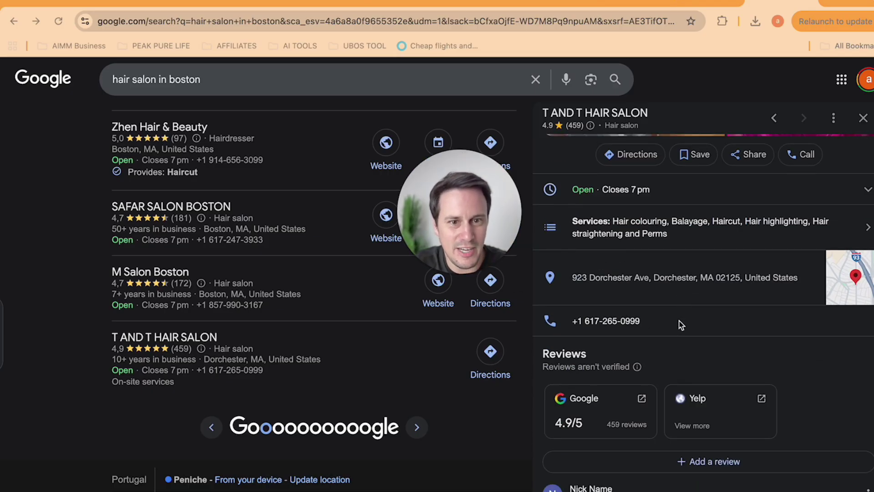
scroll(681, 325, up, 1)
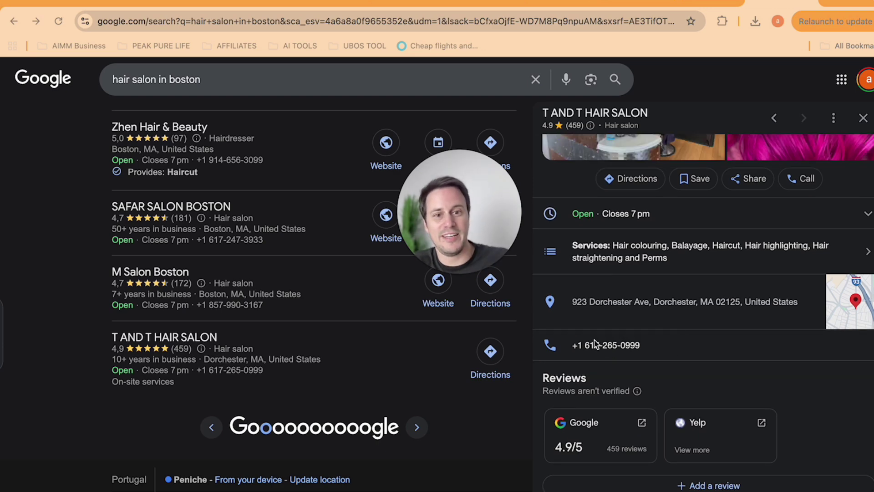
scroll(592, 349, up, 3)
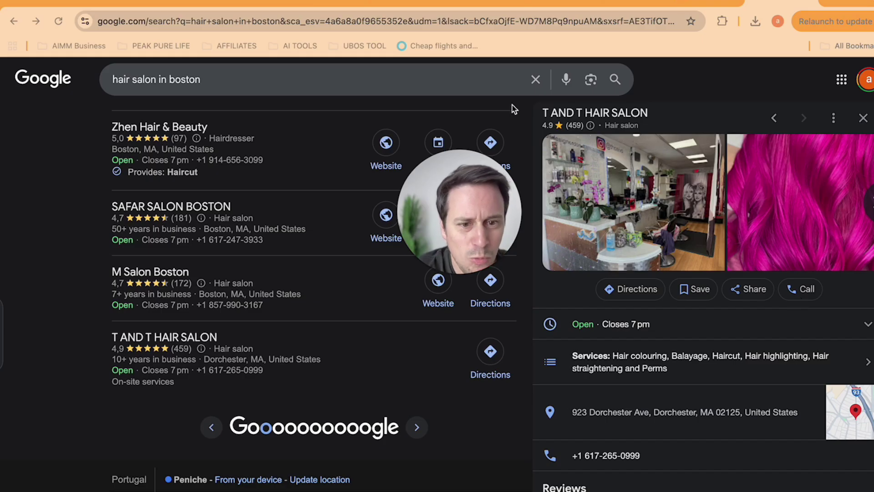
scroll(636, 336, down, 1)
scroll(636, 336, down, 5)
scroll(636, 336, up, 6)
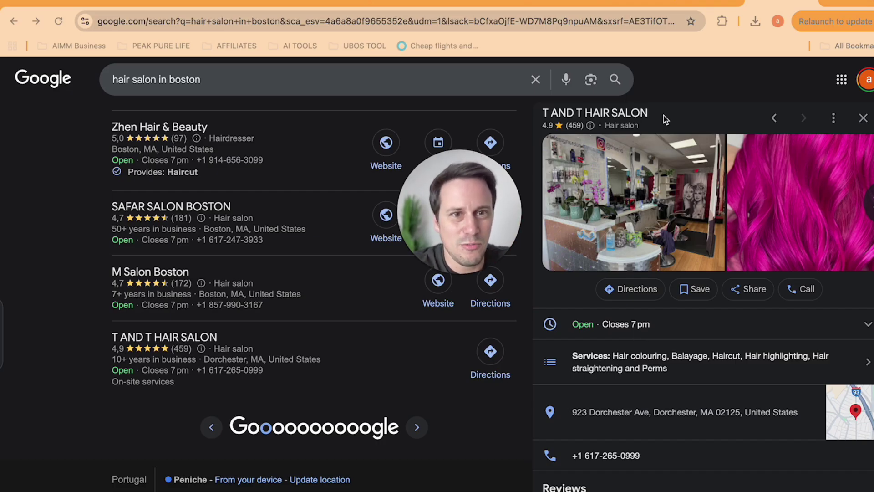
drag(542, 113, 657, 114)
key(ctrl+c)
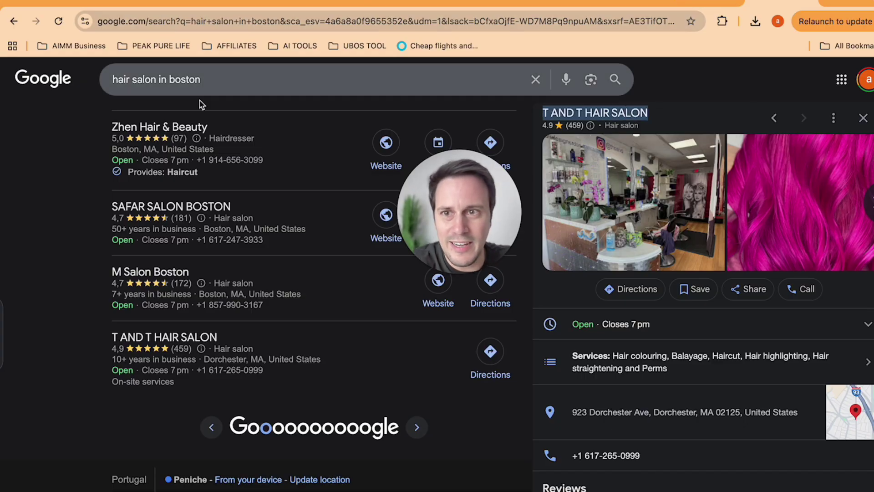
drag(164, 79, 0, 75)
Search 'T AND T HAIR SALON boston', check its listing, then return to Relume.
key(ctrl+v)
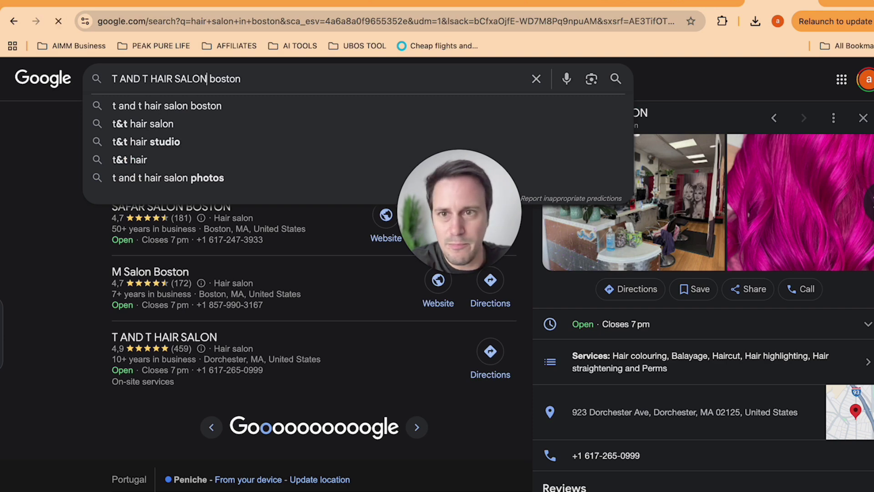
key(Return)
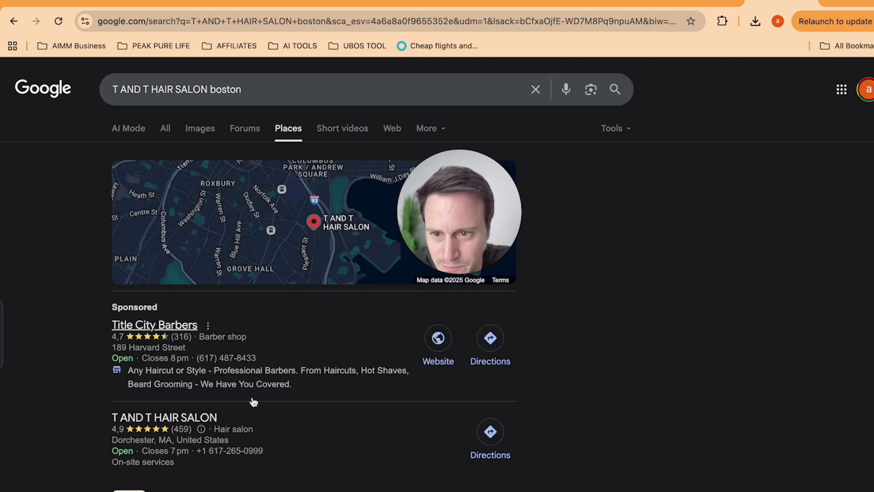
scroll(285, 428, down, 3)
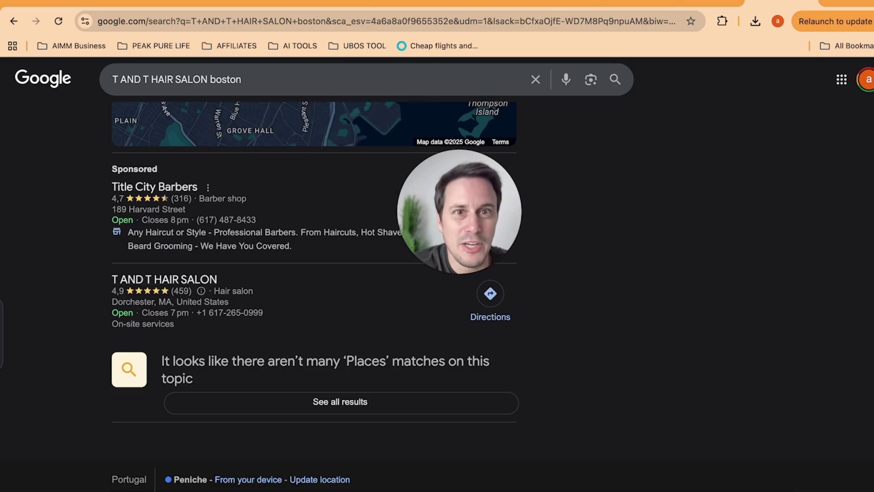
click(551, 5)
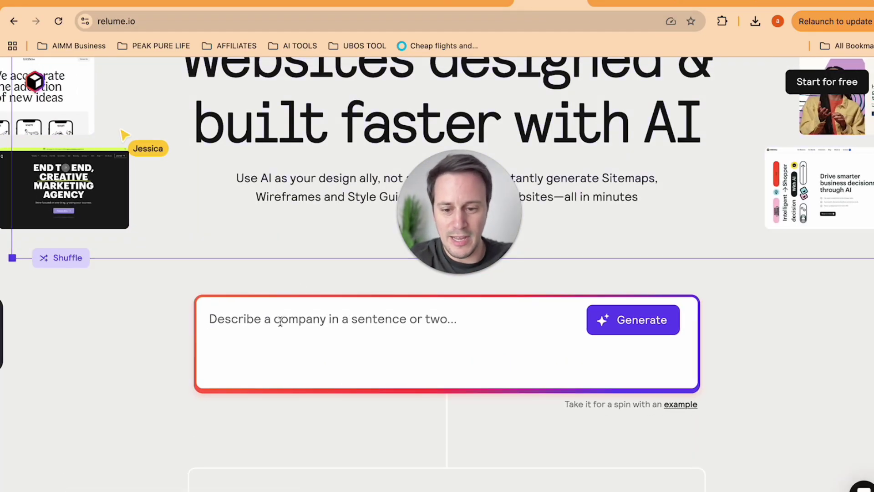
Enter 'A hair salon called T AND T HAIR SALON based in Boston MA.', fixing the 'salojn' typo.
text(A hair )
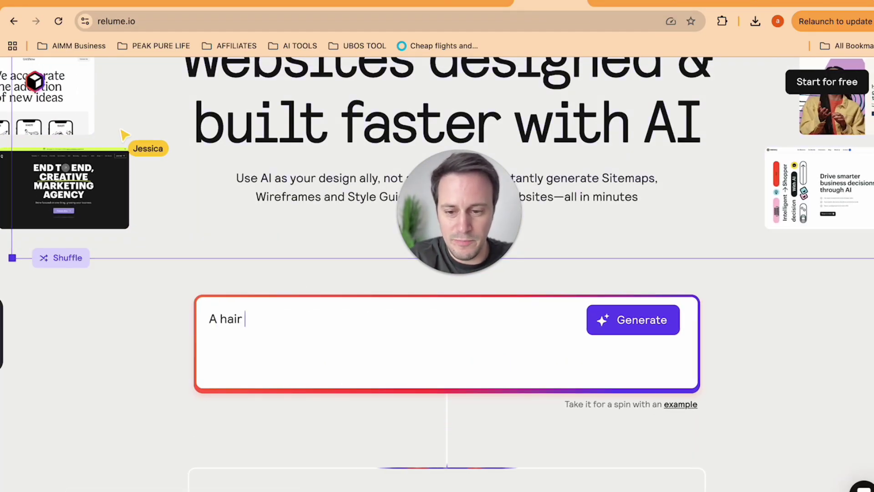
text(salojn called)
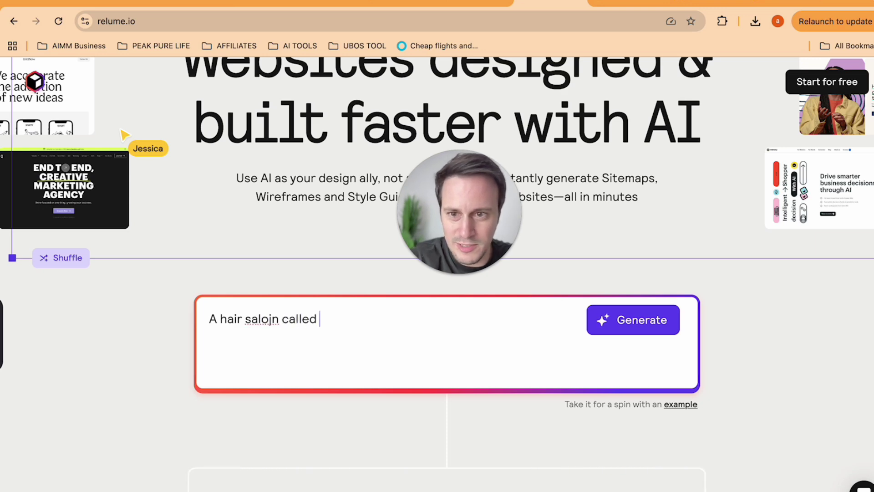
click(272, 319)
key(BackSpace)
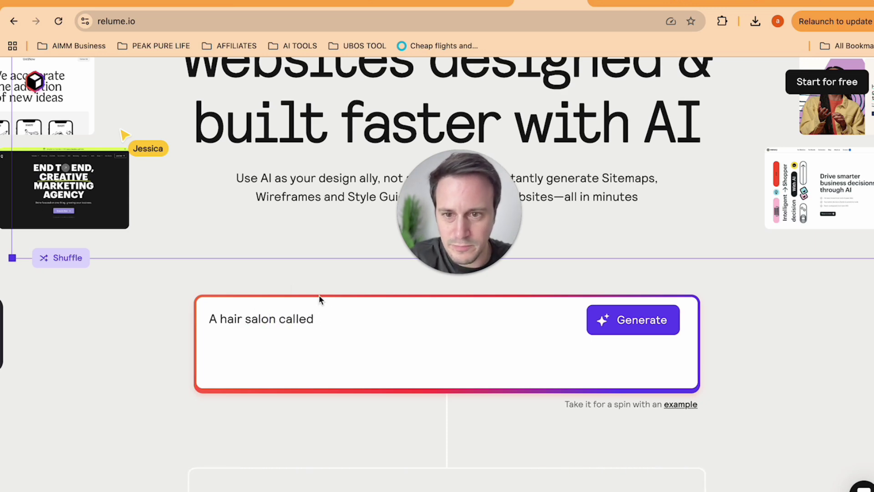
click(365, 314)
text(T AND T HAIR SALON)
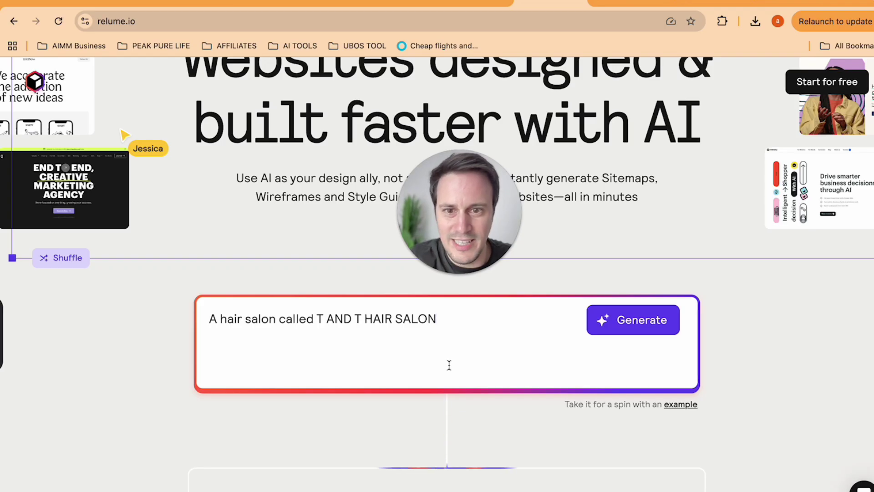
text( based in Bos)
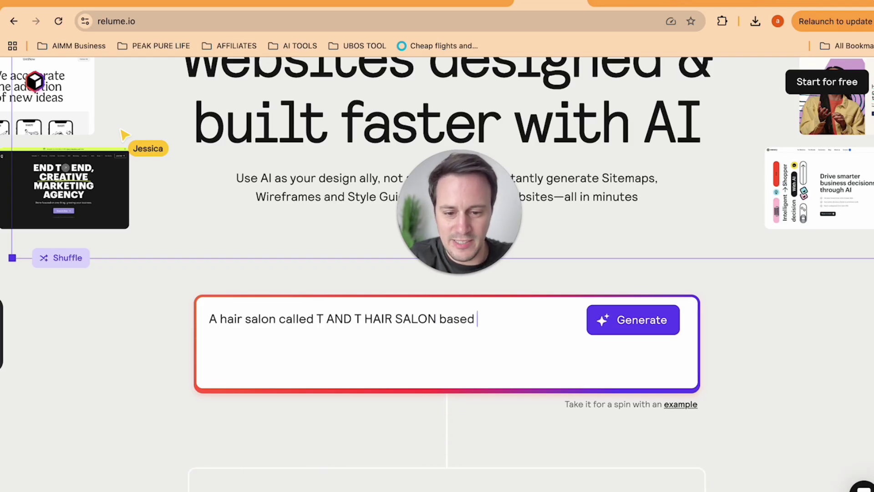
text(ton MA.)
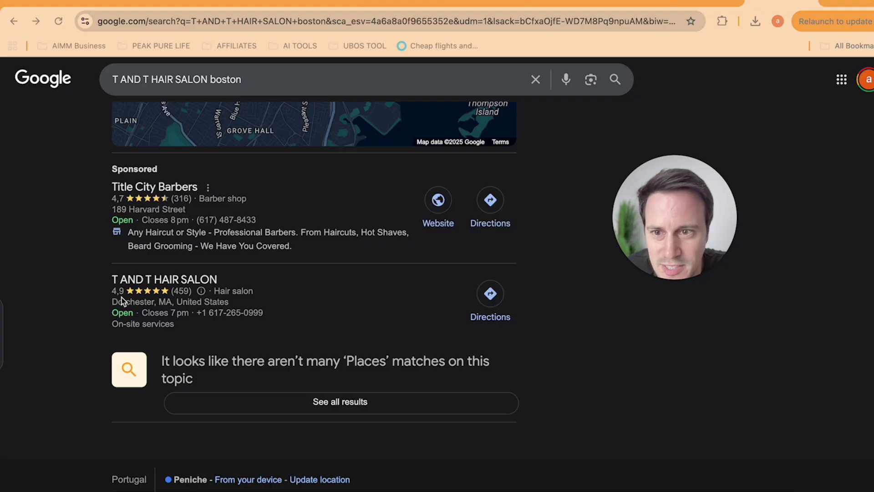
Replace 'Boston' with 'Dorchester' in the Relume prompt.
click(187, 306)
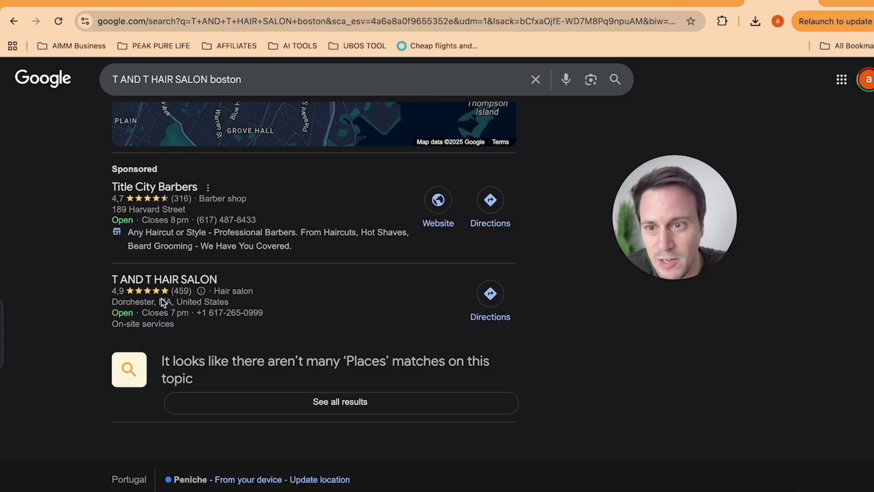
click(551, 3)
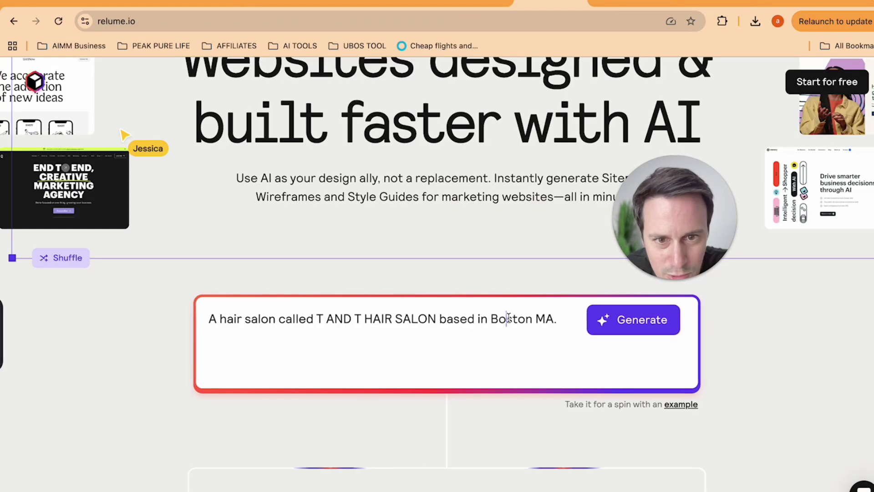
double_click(510, 318)
text(Dorchester,)
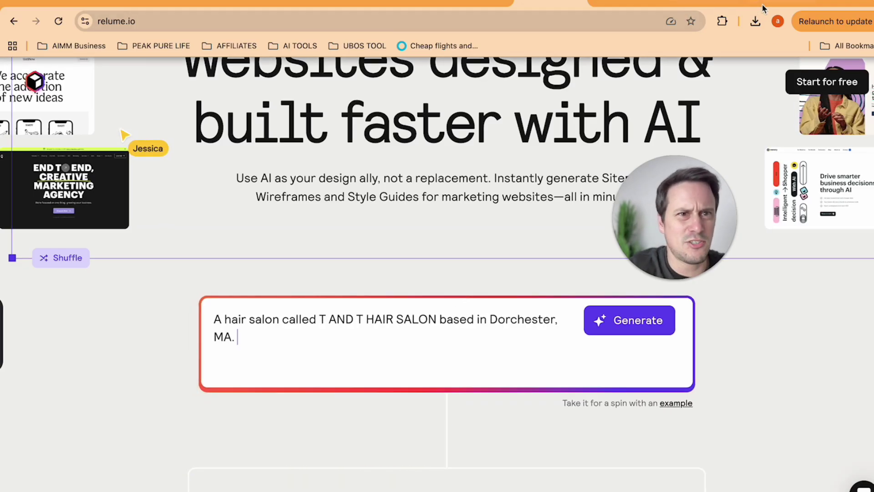
click(781, 4)
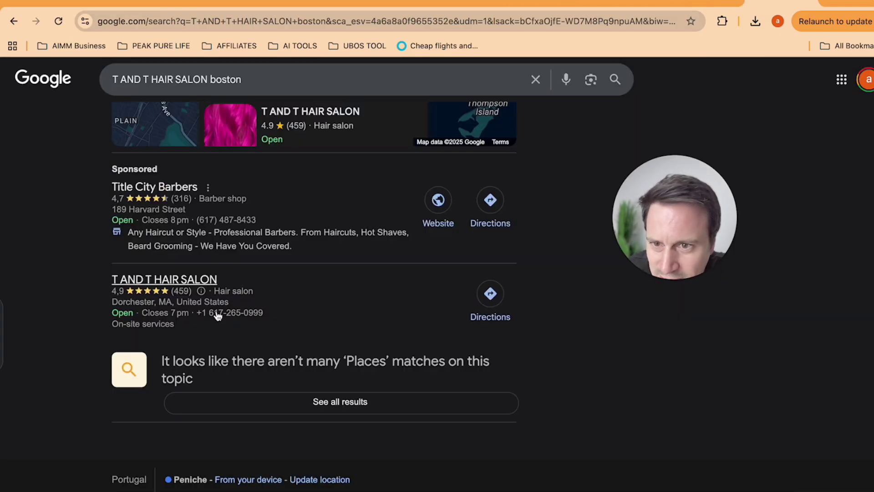
Copy T AND T HAIR SALON's Google services list (Hair colouring, Balayage, Haircut, Perms).
click(183, 283)
drag(693, 247, 428, 249)
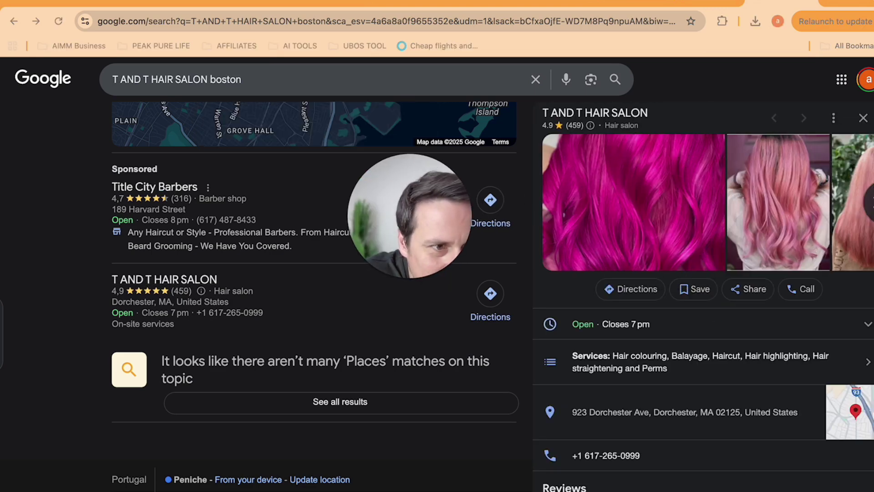
click(868, 202)
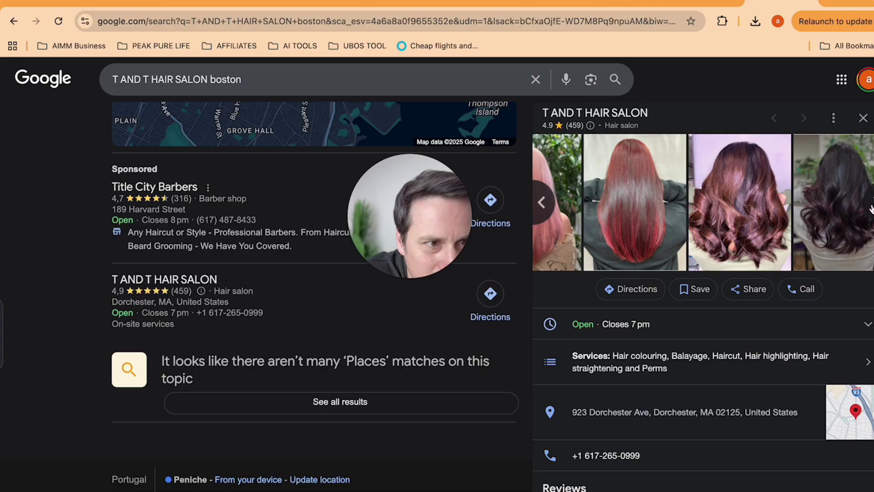
click(865, 203)
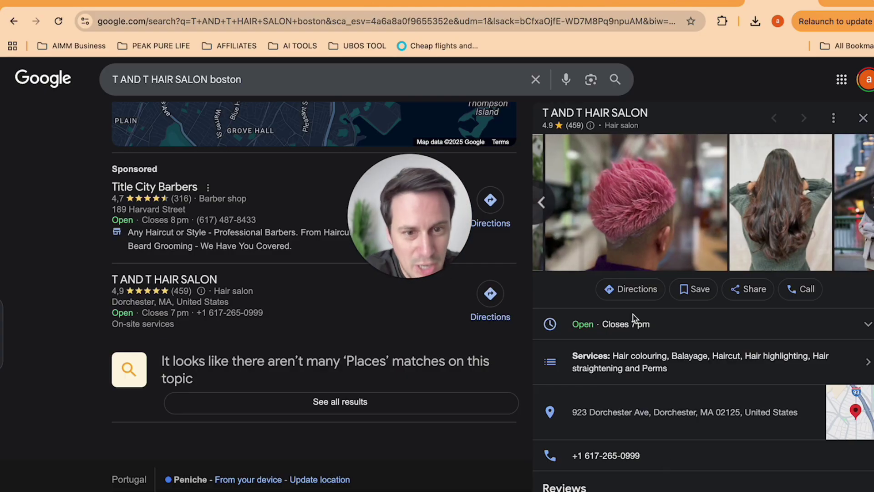
click(600, 362)
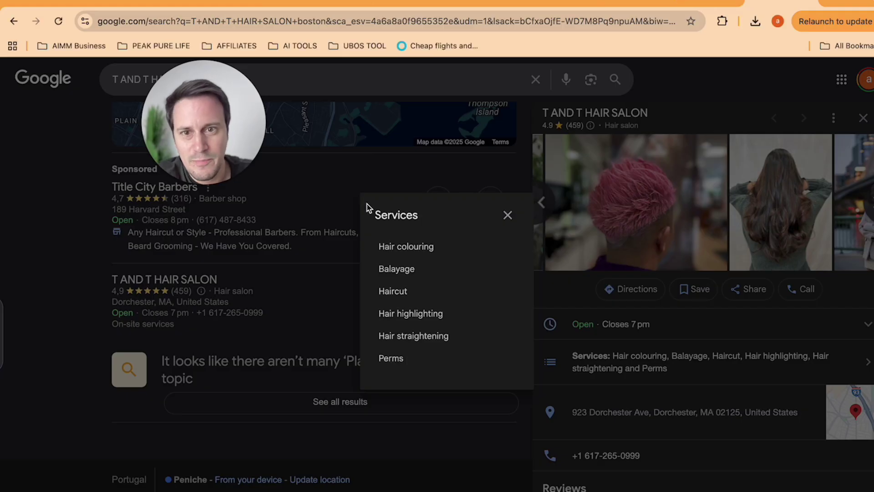
drag(375, 216, 410, 365)
key(ctrl+c)
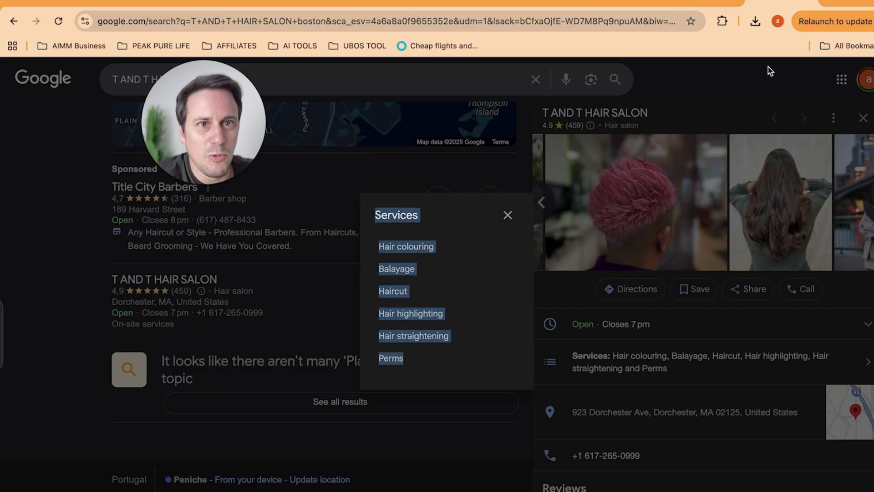
click(551, 3)
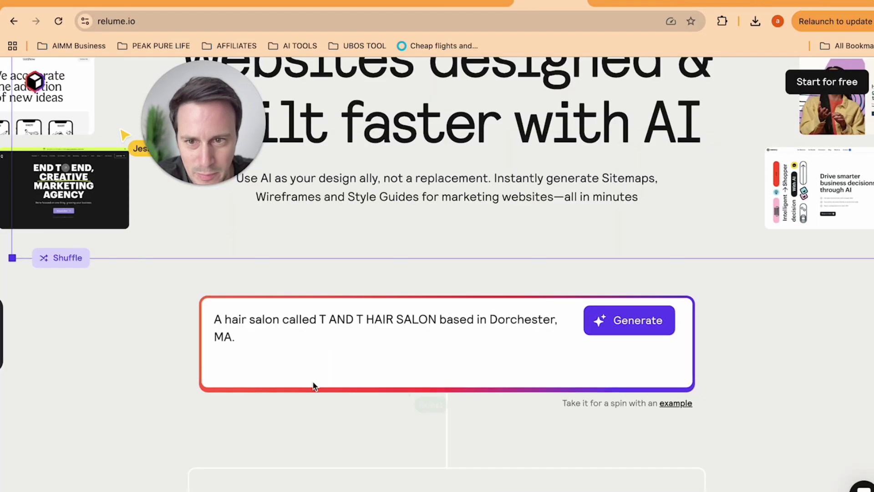
Paste the services after 'MA.', add a colon after 'Services', and generate the sitemap.
click(260, 328)
key(ctrl+v)
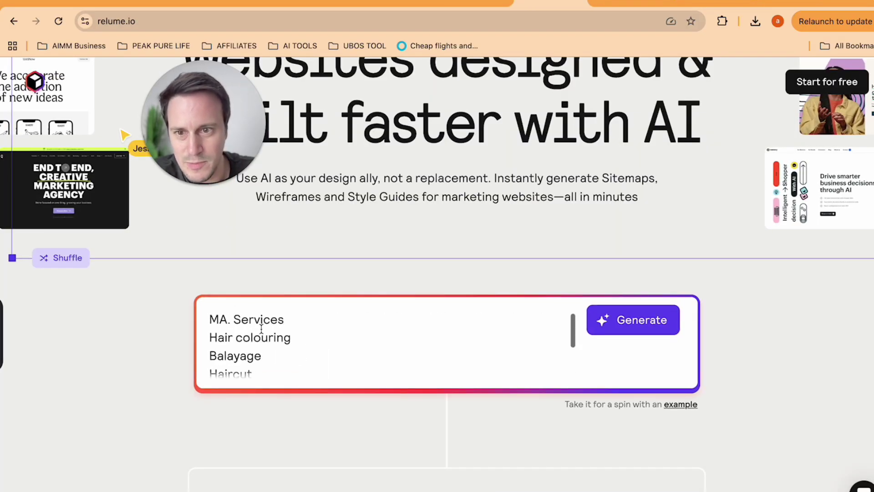
scroll(261, 328, up, 2)
click(296, 337)
text(:)
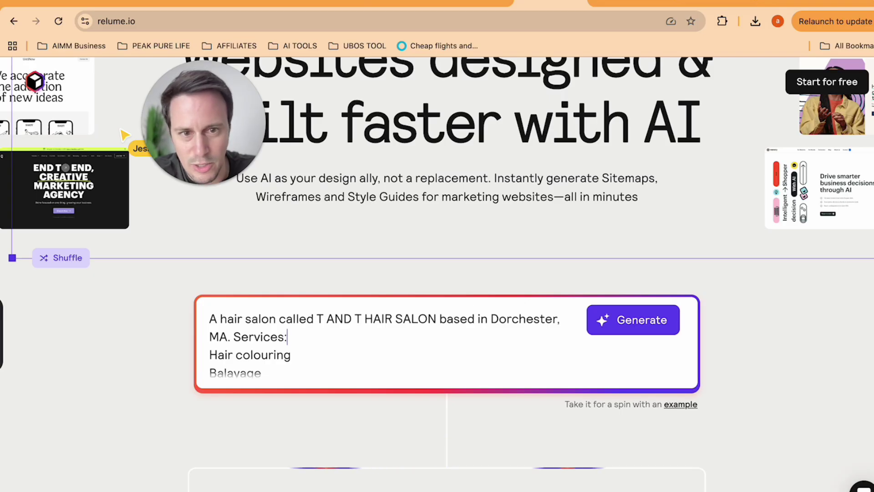
click(640, 318)
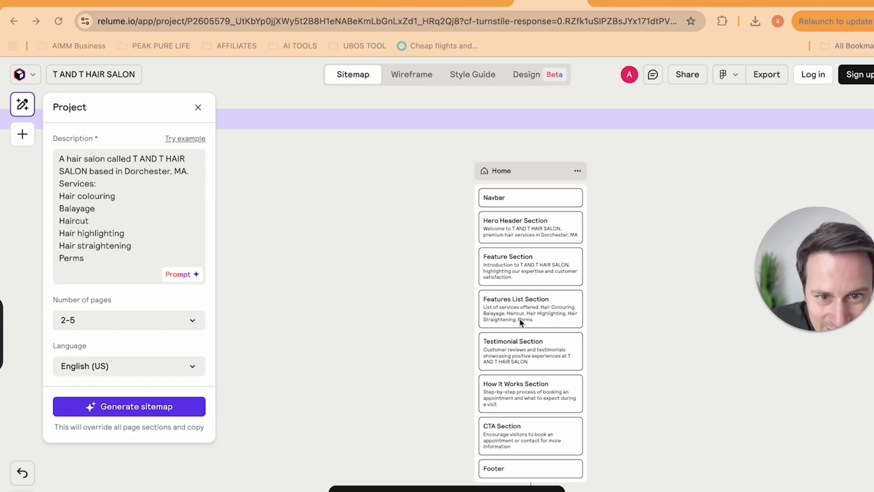
scroll(526, 351, down, 2)
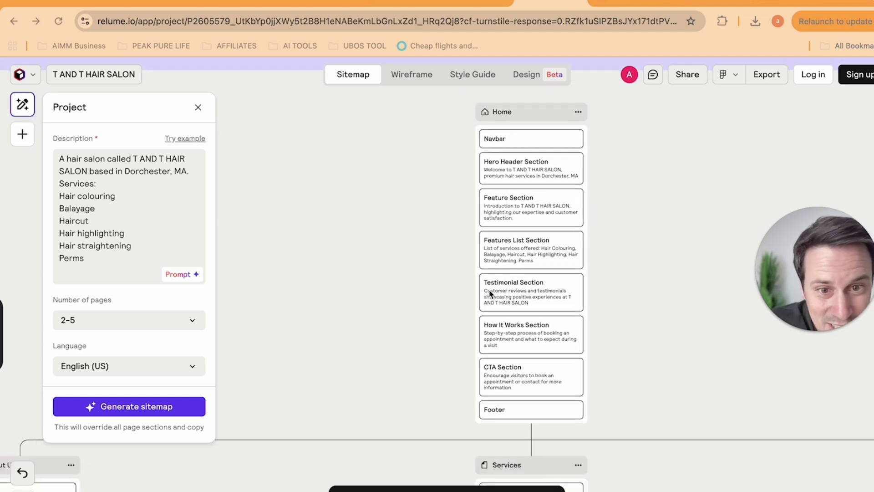
scroll(490, 292, right, 2)
scroll(490, 293, down, 1)
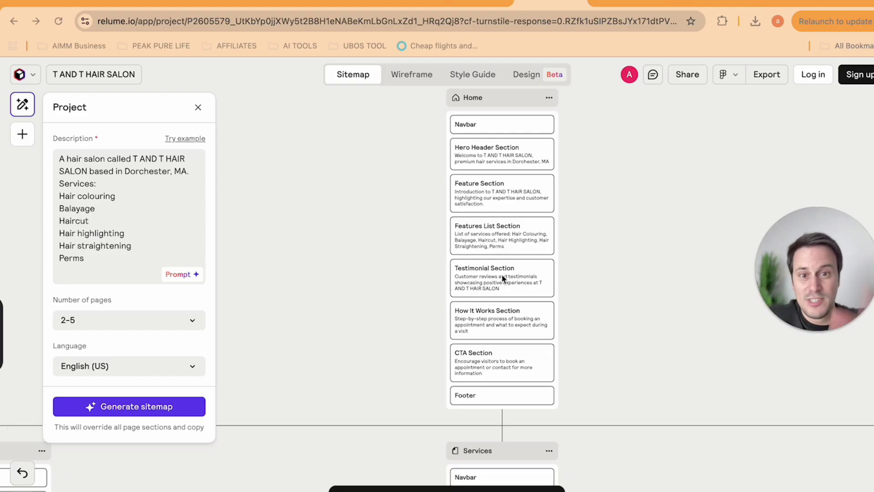
scroll(502, 274, down, 8)
scroll(501, 274, right, 2)
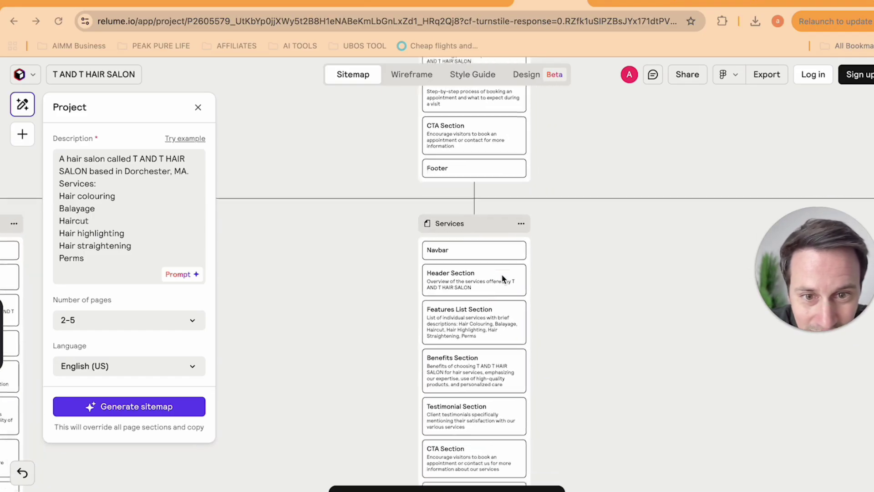
scroll(502, 274, up, 15)
scroll(501, 274, down, 10)
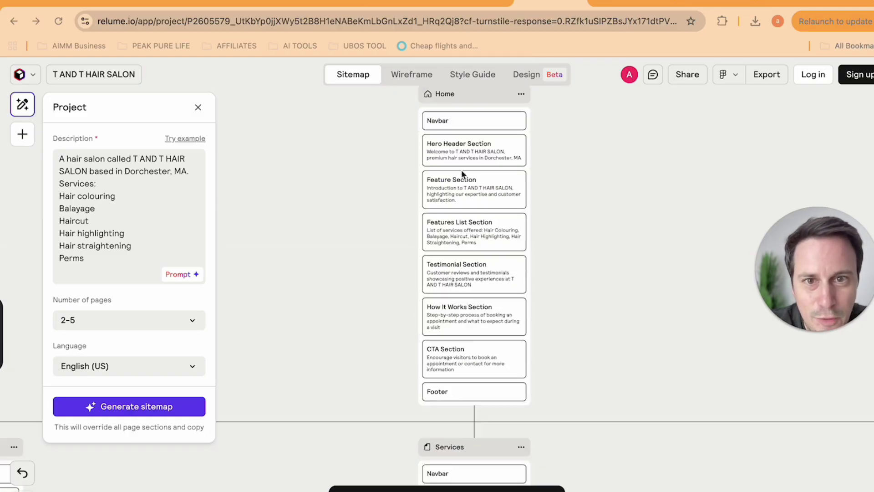
scroll(463, 176, down, 8)
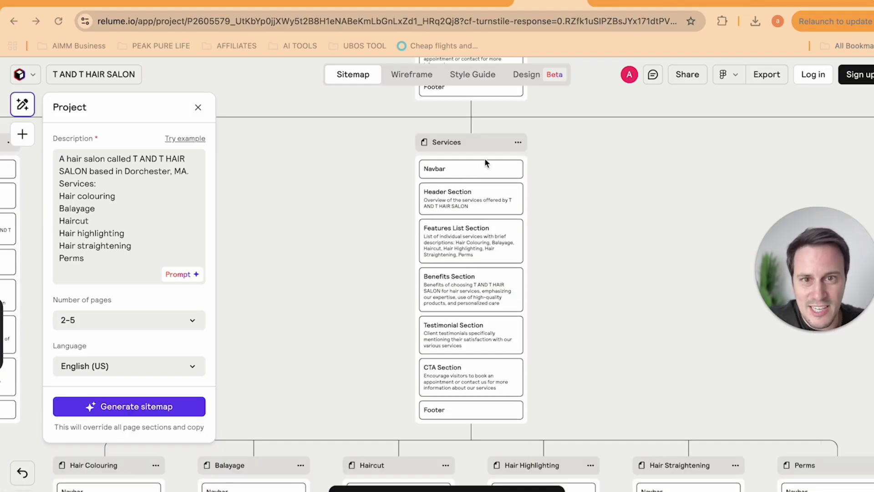
scroll(460, 241, down, 4)
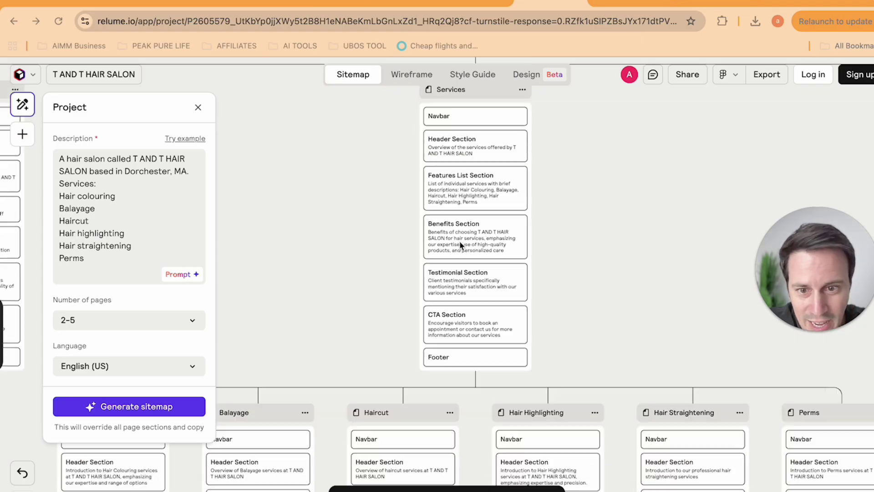
scroll(400, 308, up, 2)
scroll(399, 309, left, 5)
scroll(399, 308, down, 6)
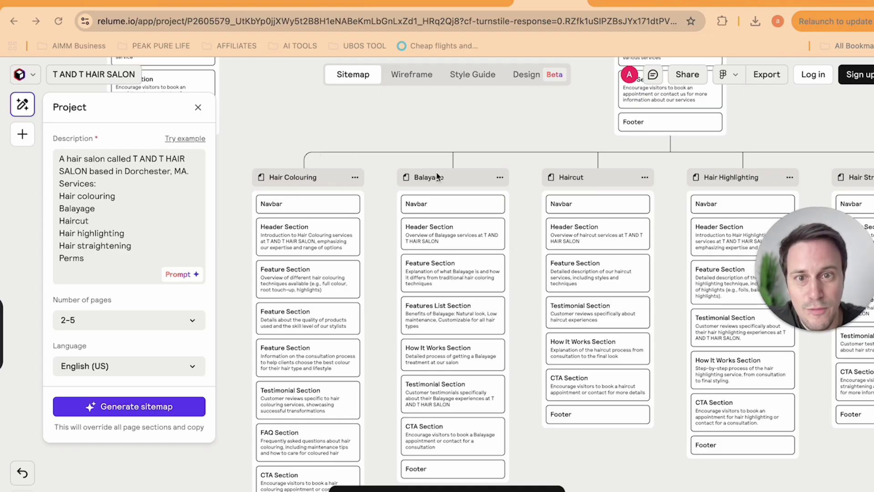
scroll(562, 190, right, 3)
scroll(394, 228, up, 2)
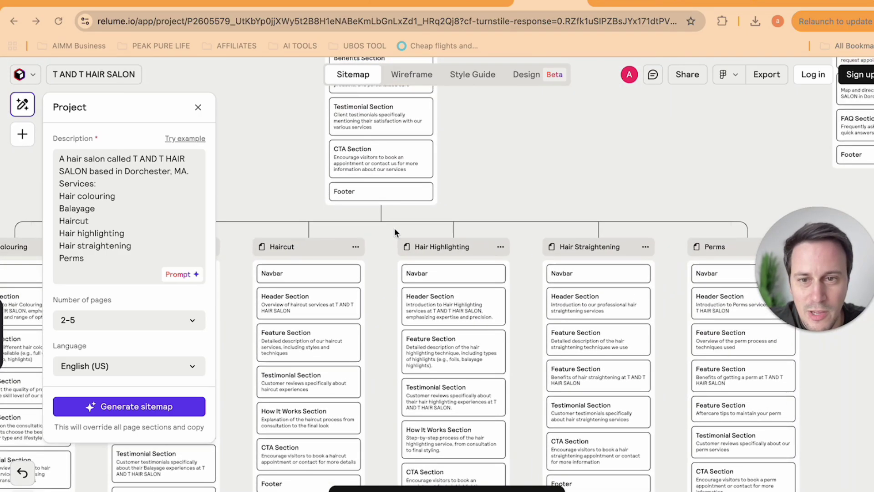
scroll(395, 227, left, 5)
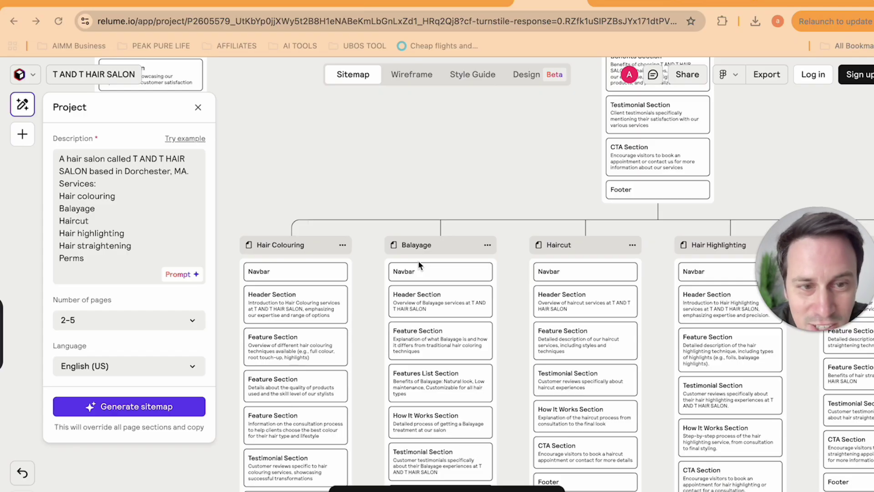
scroll(419, 263, right, 7)
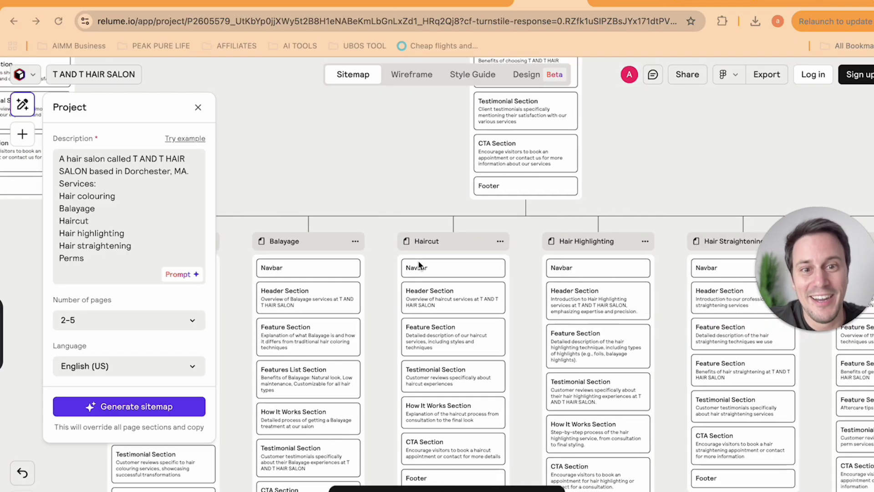
scroll(418, 260, right, 2)
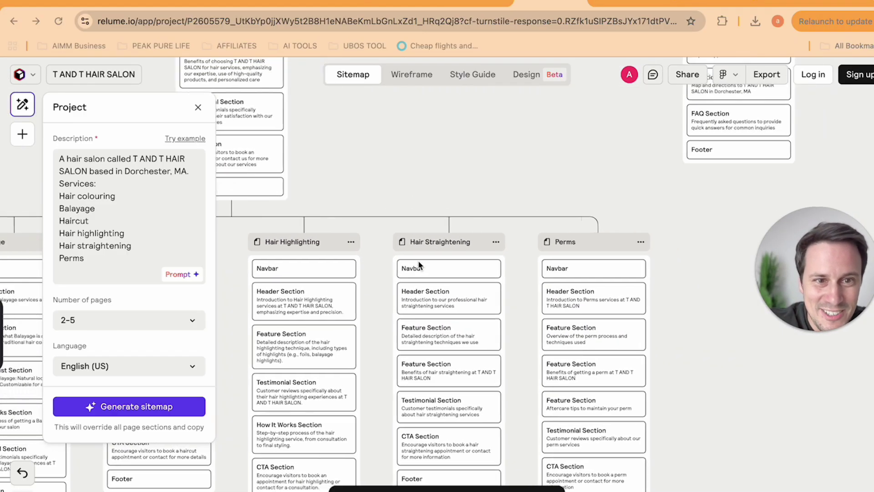
scroll(547, 309, up, 5)
scroll(548, 309, right, 3)
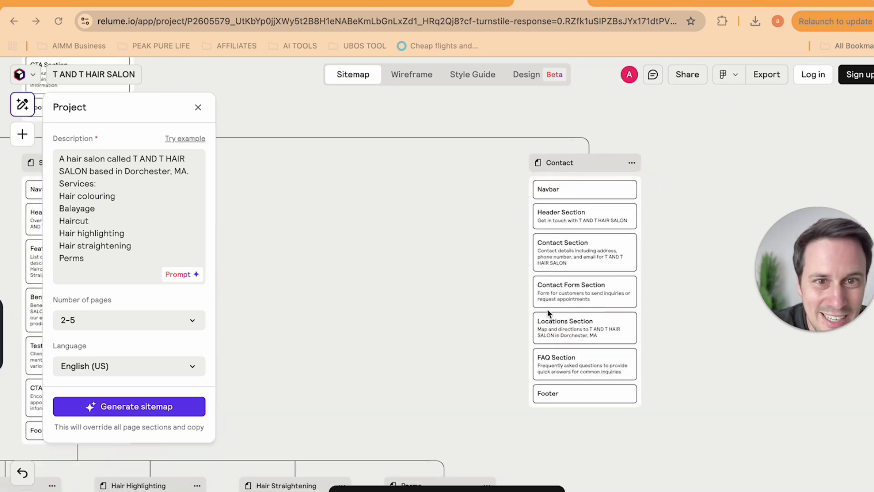
scroll(424, 306, left, 8)
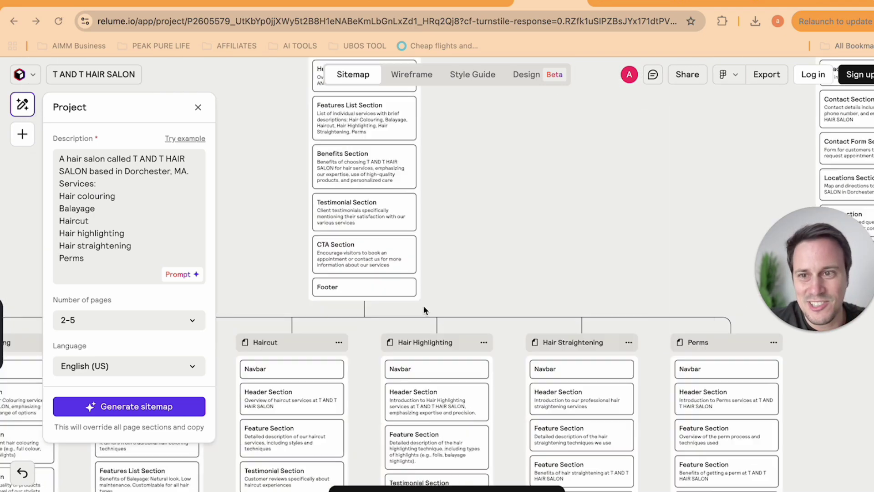
scroll(423, 306, down, 10)
scroll(424, 309, up, 8)
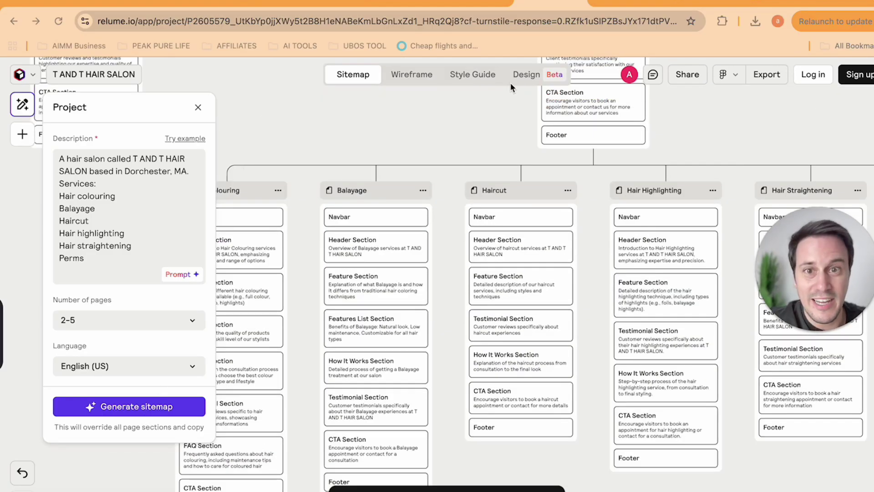
scroll(474, 216, up, 7)
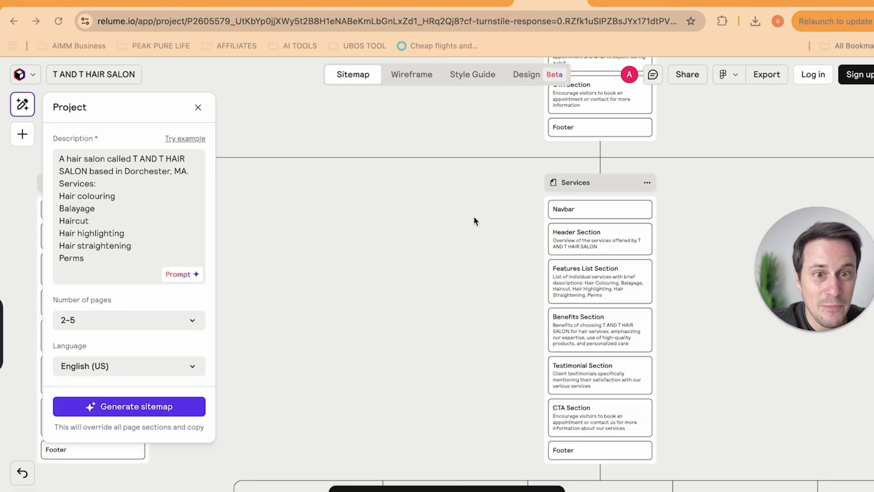
scroll(474, 222, right, 5)
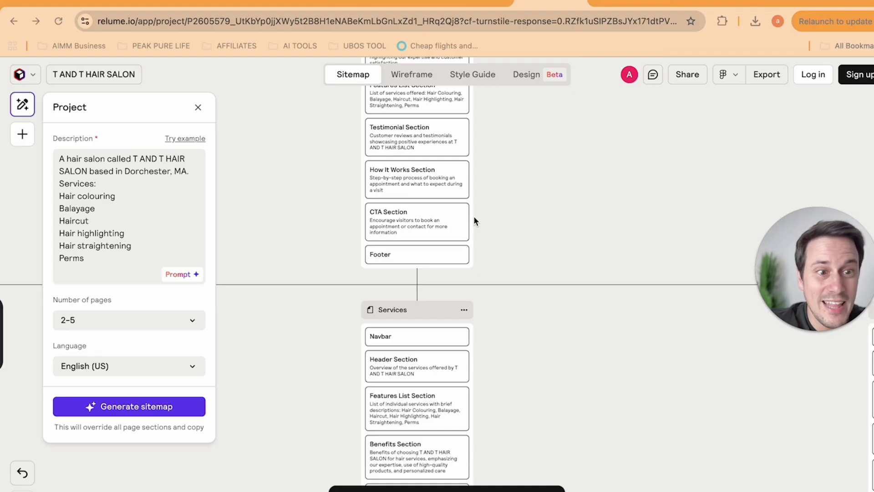
Switch the salon project from Sitemap to the Wireframe view.
click(418, 76)
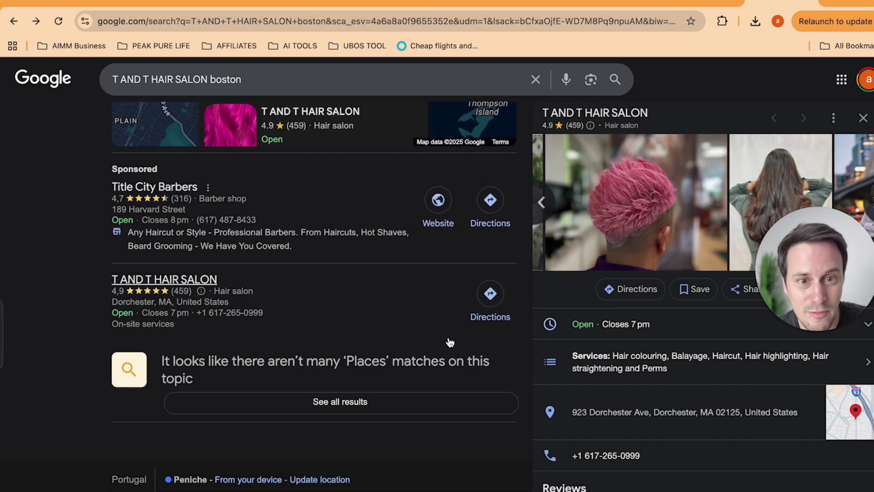
Scroll through T AND T HAIR SALON's listing to review its services, photos and hours.
scroll(653, 421, down, 2)
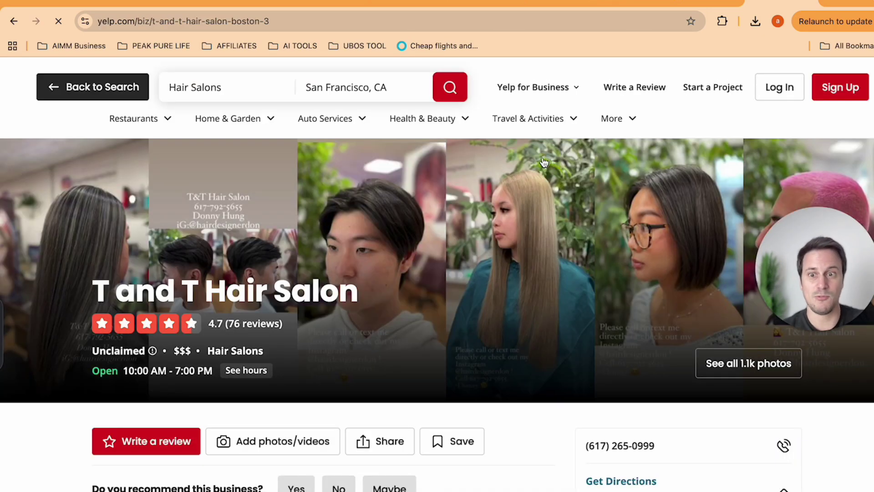
scroll(168, 269, down, 6)
scroll(167, 263, down, 7)
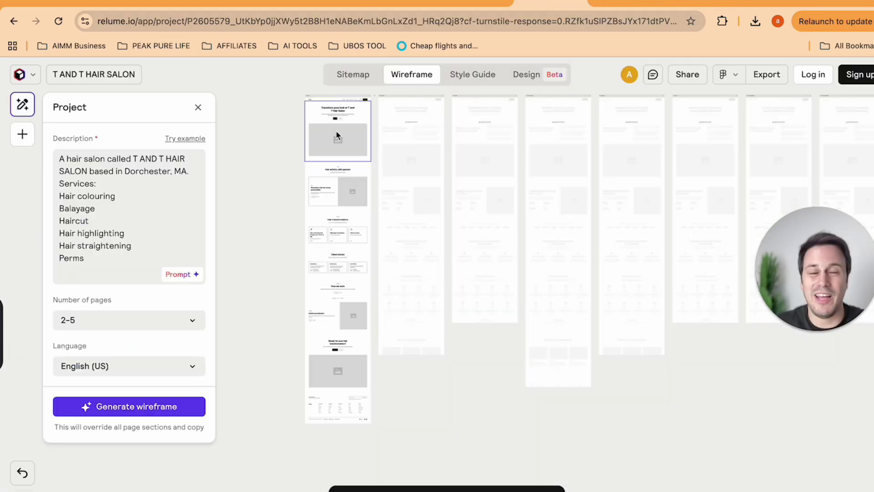
Inspect the 'Transform your look at T and T Hair Salon' hero section up close, then switch to Yelp.
click(336, 132)
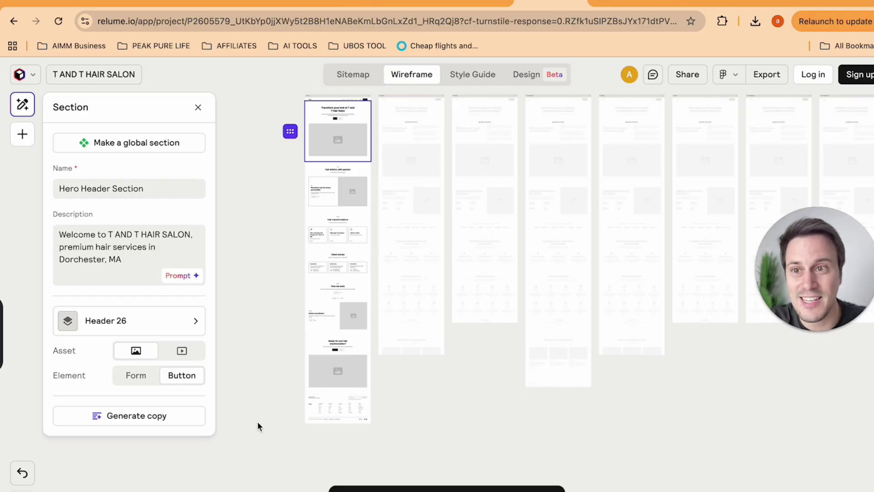
ctrl+scroll(362, 188, up, 2)
ctrl+scroll(364, 187, up, 5)
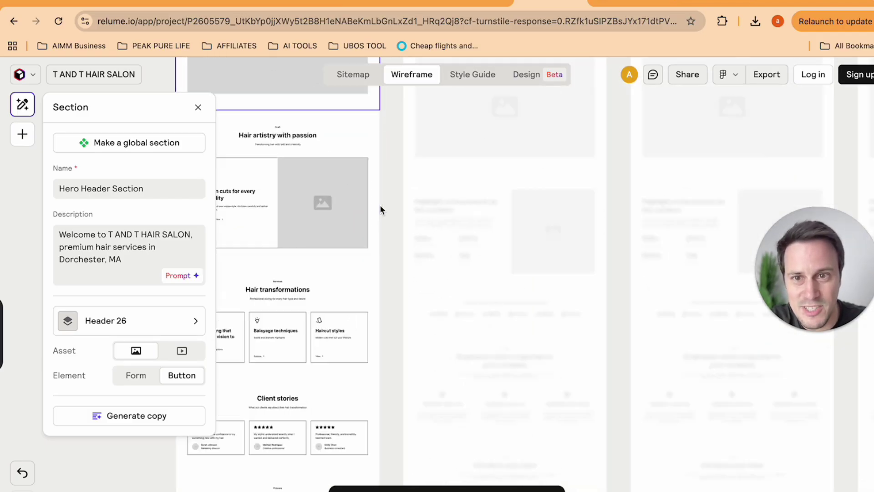
scroll(318, 157, up, 2)
ctrl+scroll(431, 157, up, 2)
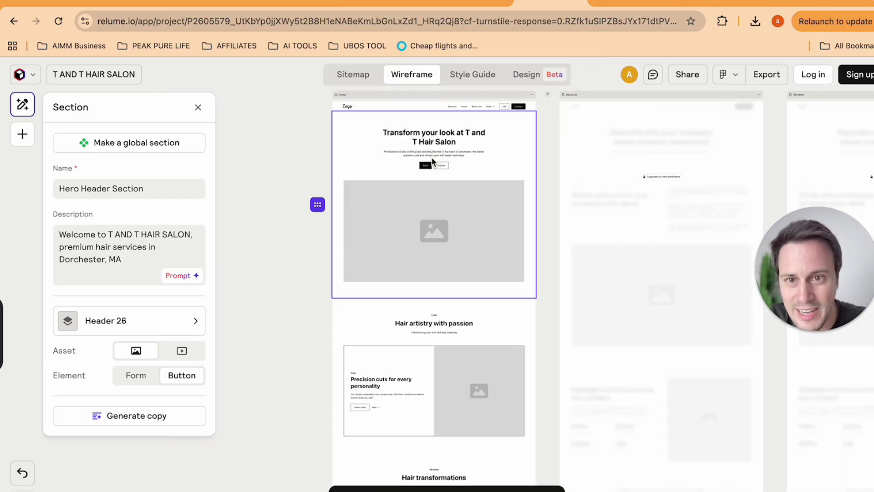
ctrl+scroll(411, 226, up, 2)
ctrl+scroll(411, 231, up, 3)
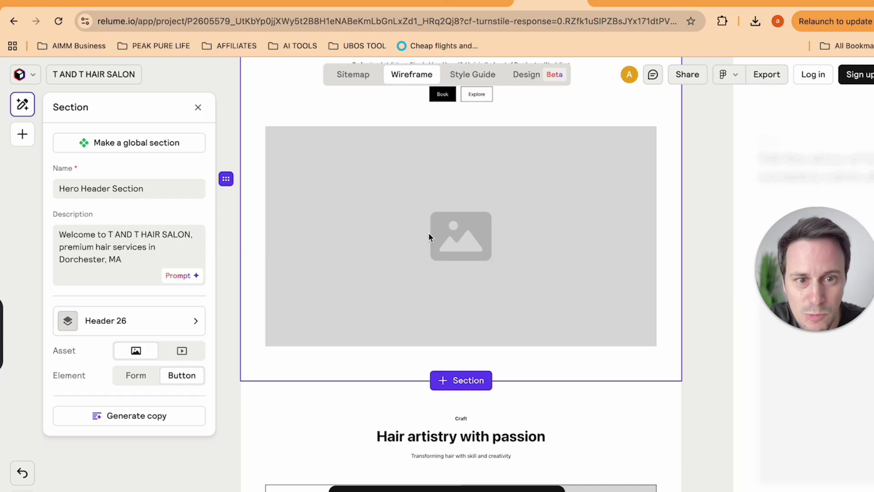
scroll(429, 236, up, 7)
scroll(429, 234, down, 3)
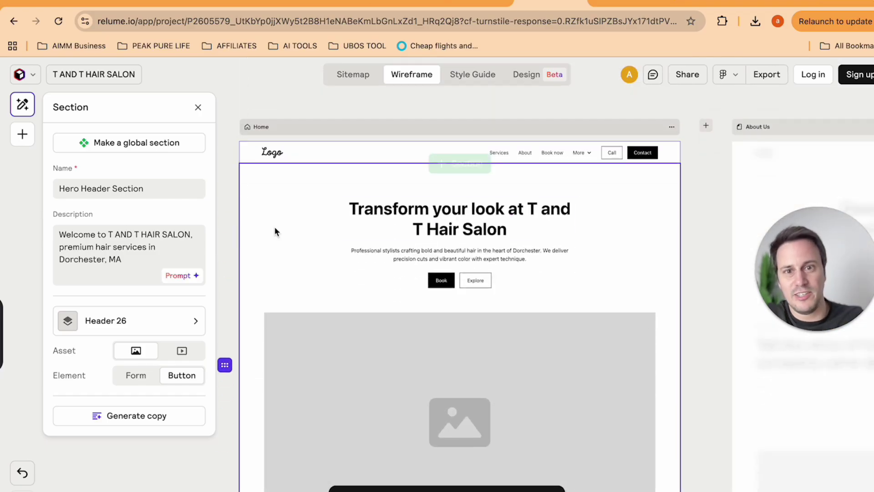
mouse_move(271, 150)
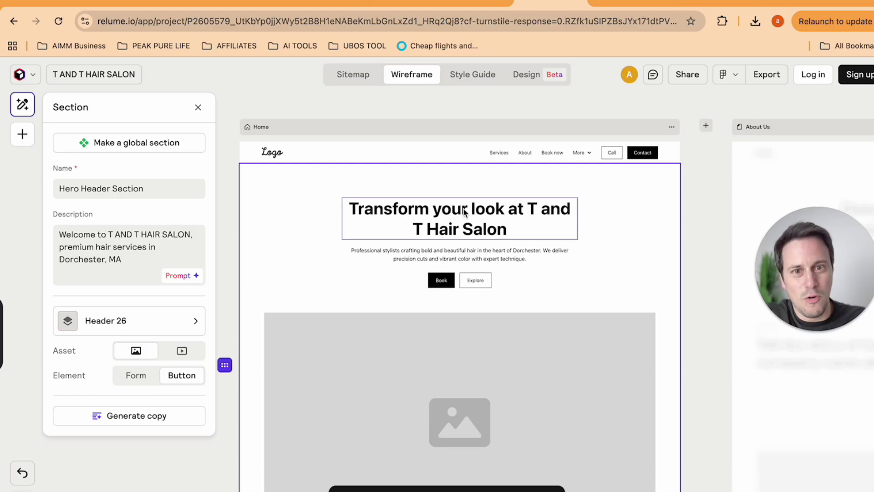
scroll(518, 248, down, 3)
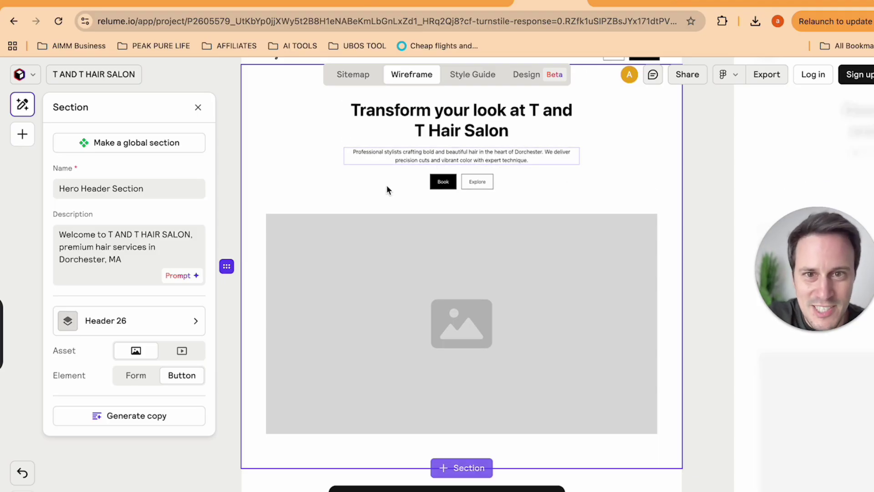
scroll(434, 259, down, 3)
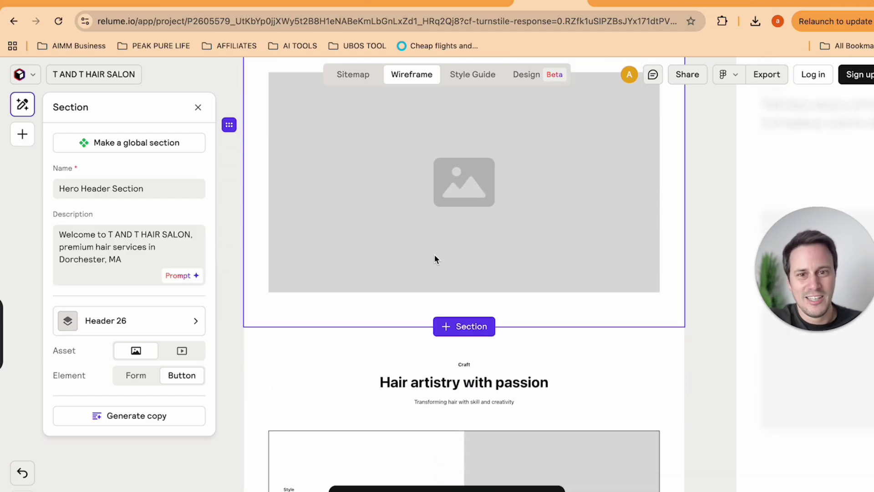
scroll(466, 165, up, 3)
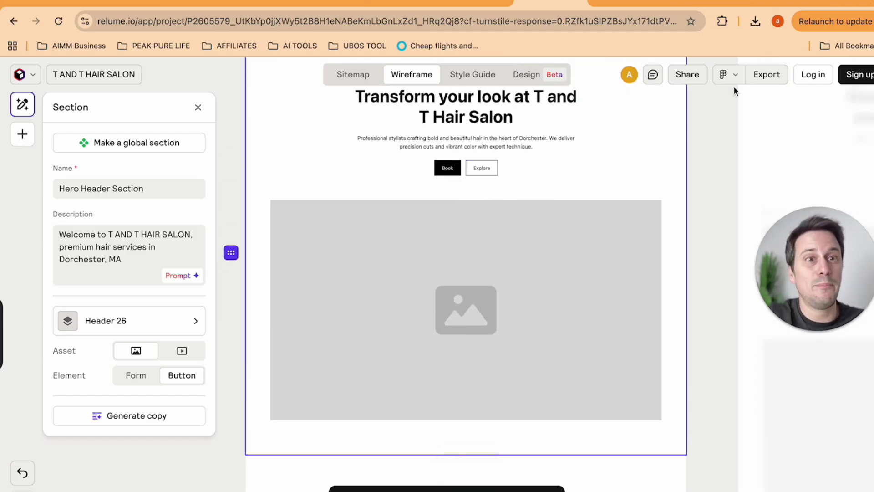
click(781, 6)
Back in Relume, scroll the Home wireframe through Hair transformations, Client stories and the footer.
scroll(458, 184, up, 10)
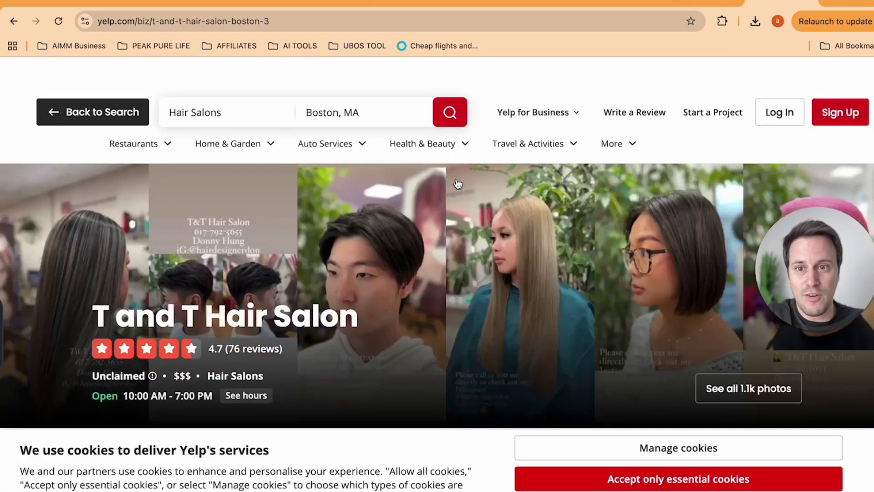
scroll(458, 184, down, 2)
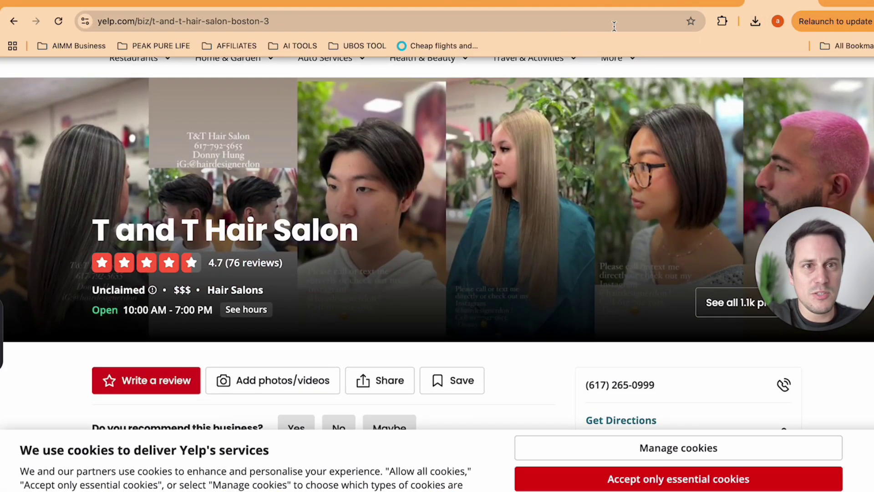
click(551, 4)
scroll(404, 315, down, 8)
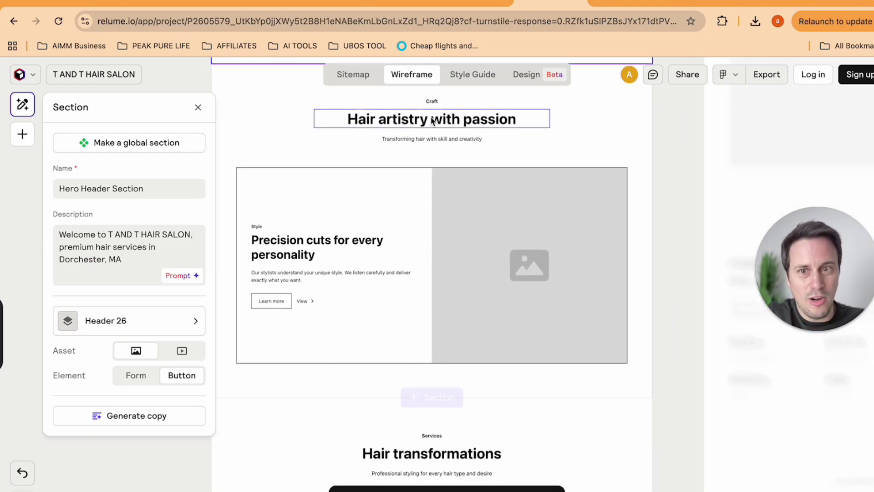
scroll(357, 191, down, 6)
scroll(356, 191, down, 3)
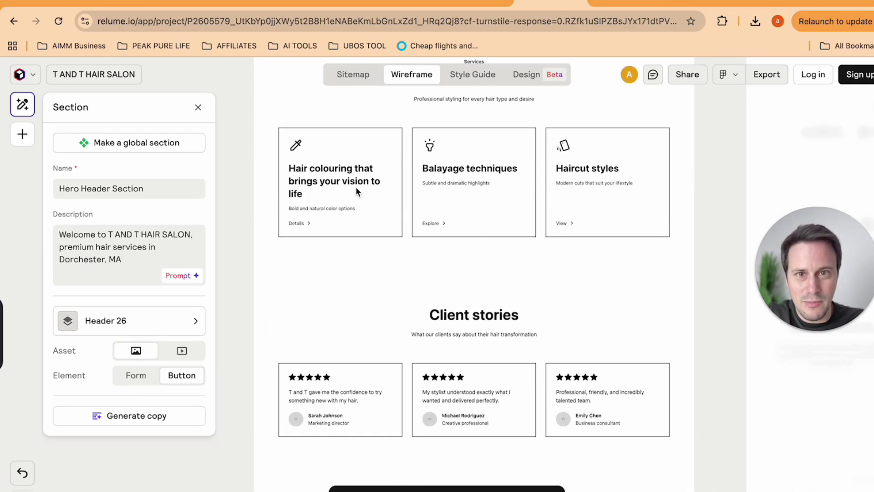
scroll(356, 191, up, 2)
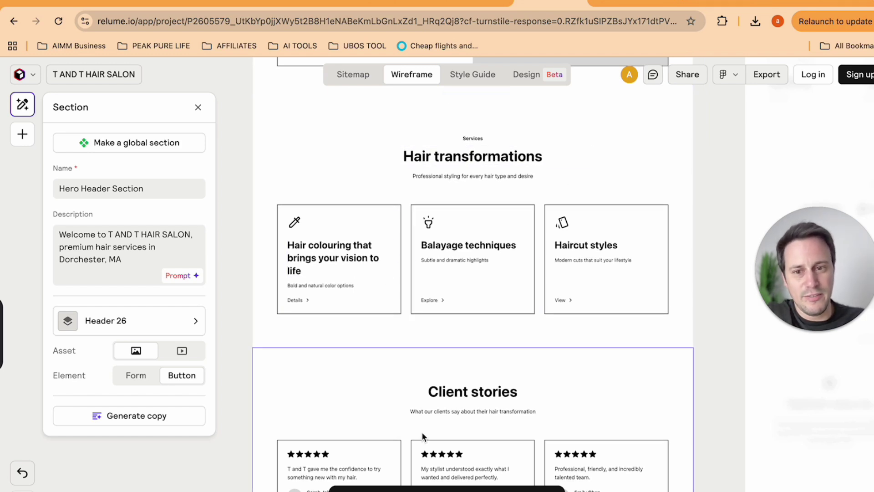
scroll(601, 359, down, 2)
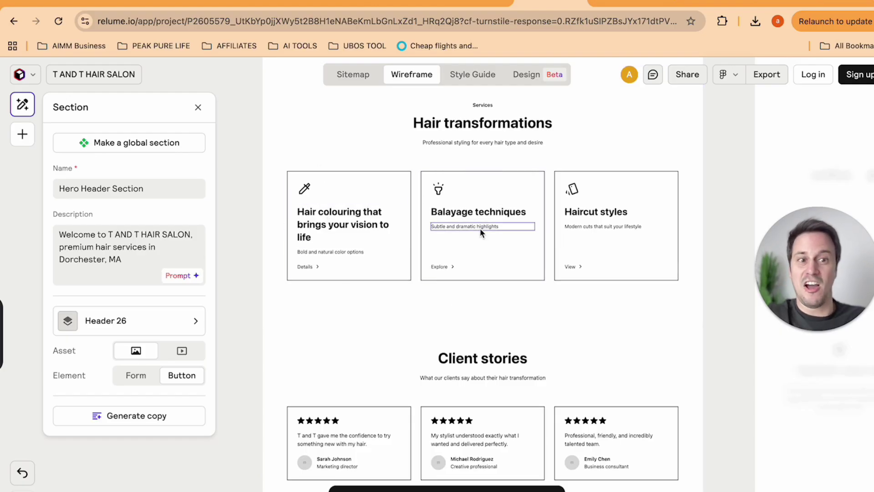
scroll(597, 225, down, 5)
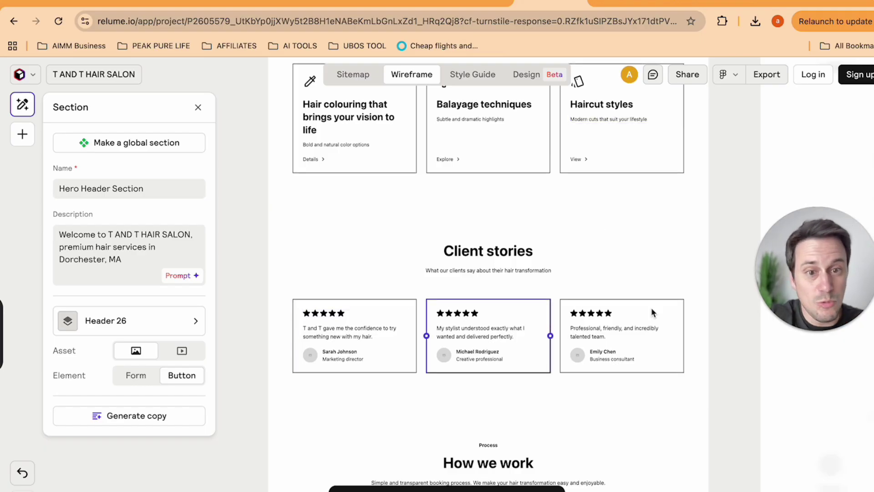
Cross-check the salon's Yelp page and Google results, then return to the Relume wireframe.
click(782, 3)
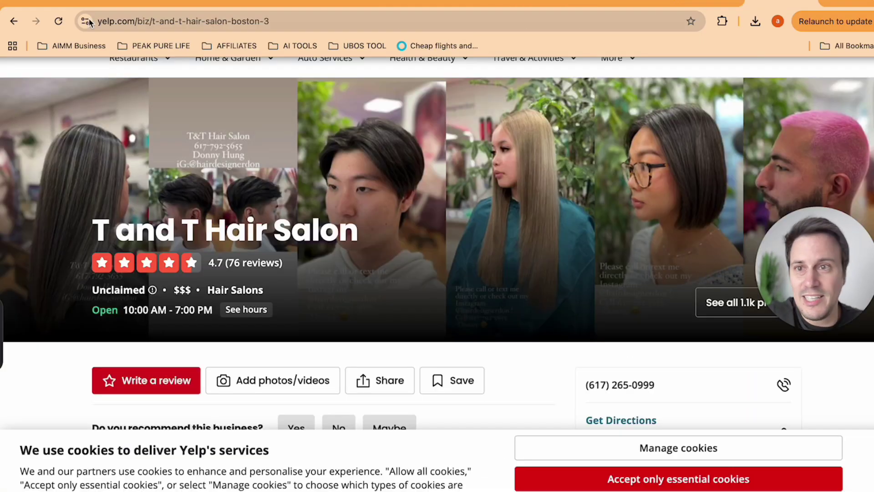
click(13, 22)
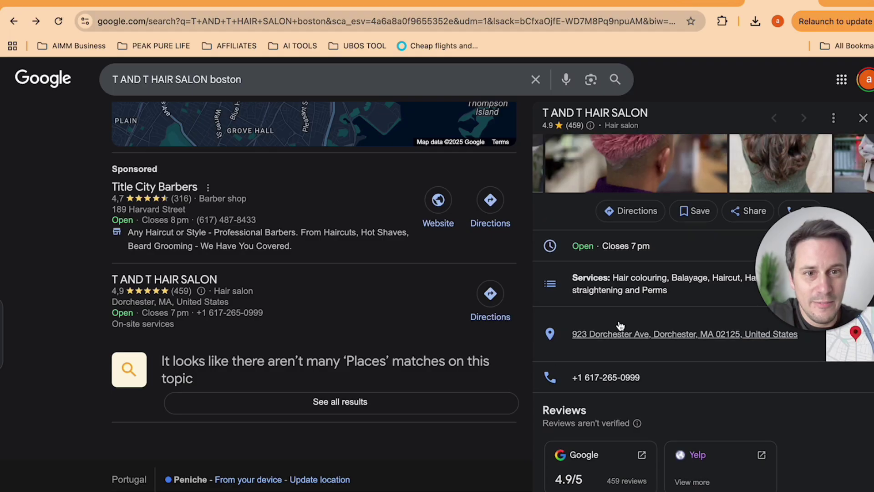
click(610, 3)
scroll(428, 284, down, 8)
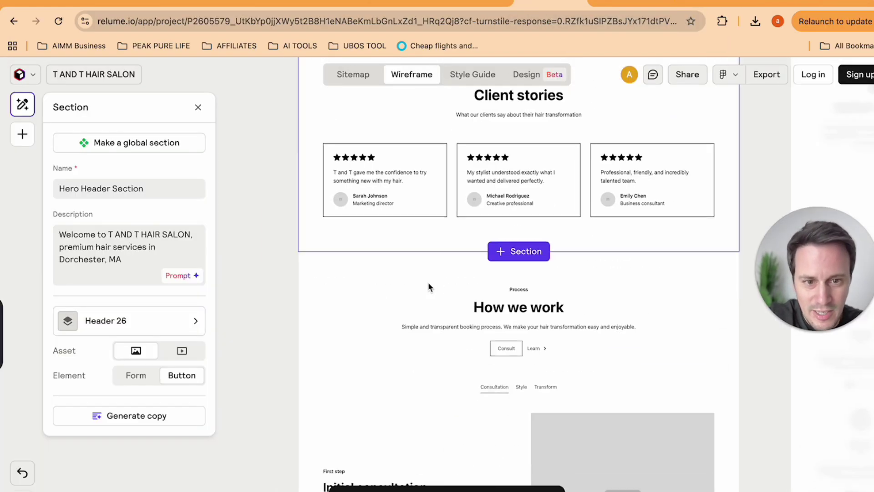
scroll(429, 286, down, 10)
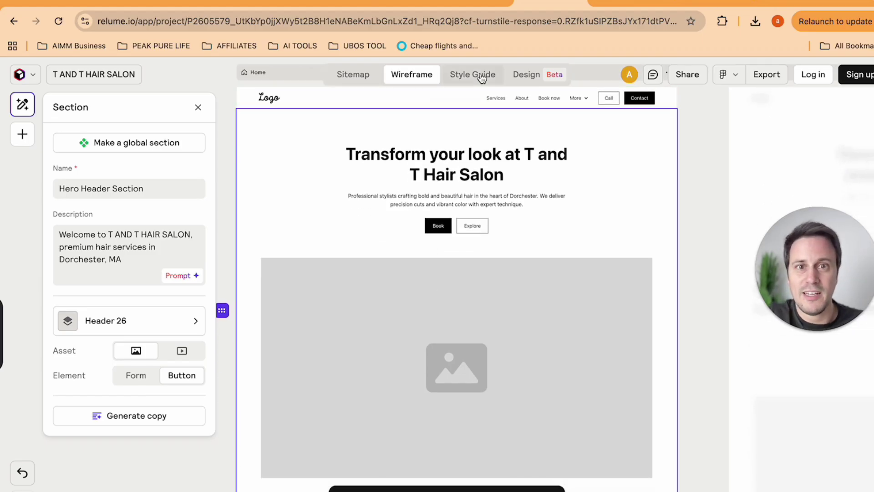
Open the salon site's Style Guide and scroll through its Concept 1 styles.
click(479, 76)
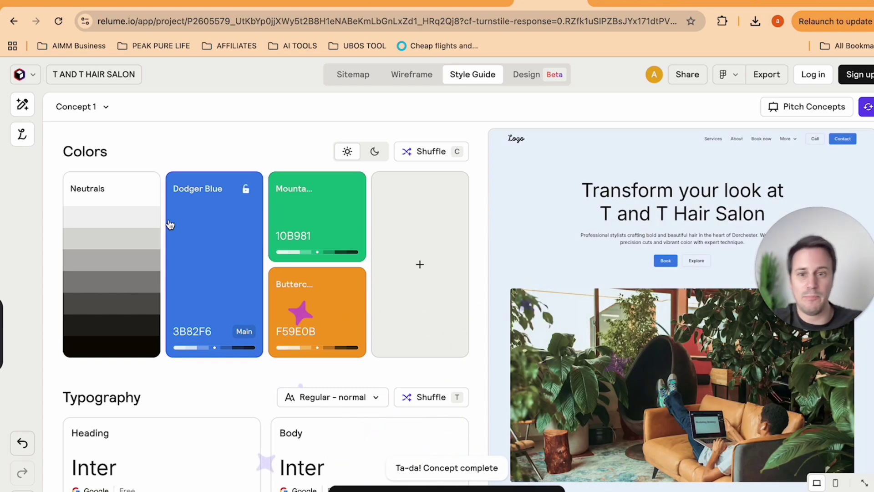
scroll(291, 207, down, 5)
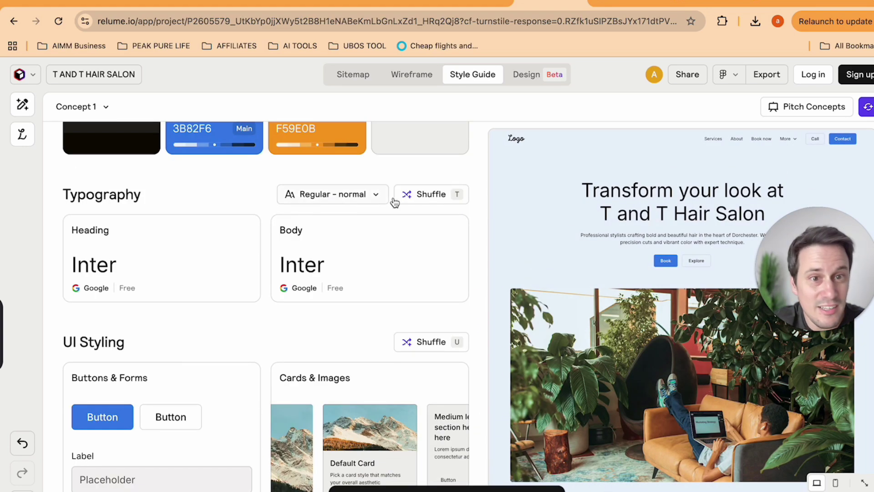
scroll(573, 233, down, 10)
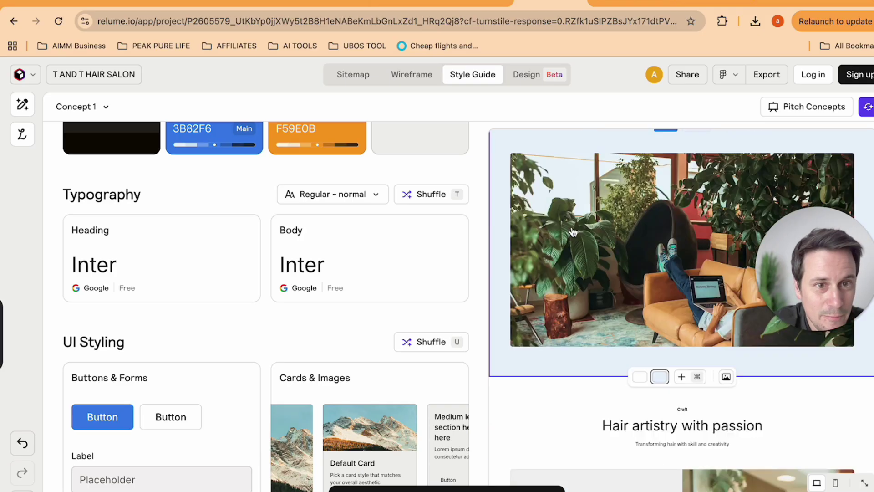
scroll(573, 232, up, 5)
scroll(573, 233, up, 5)
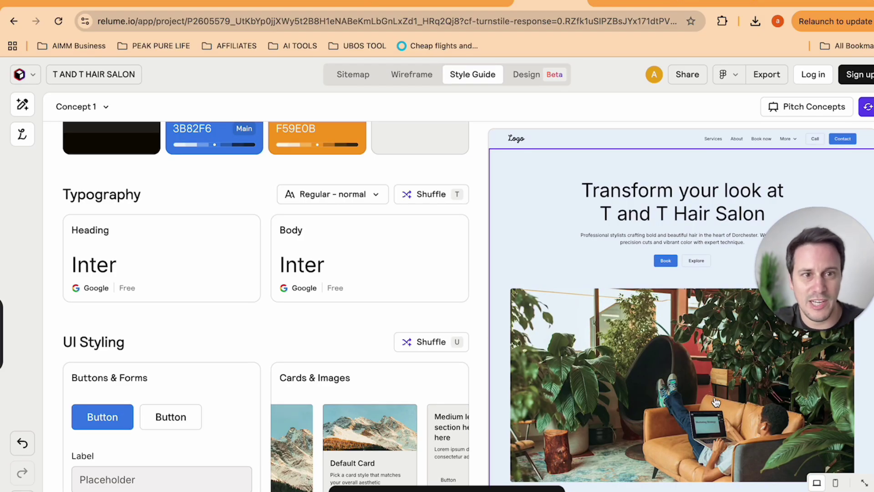
scroll(378, 280, up, 2)
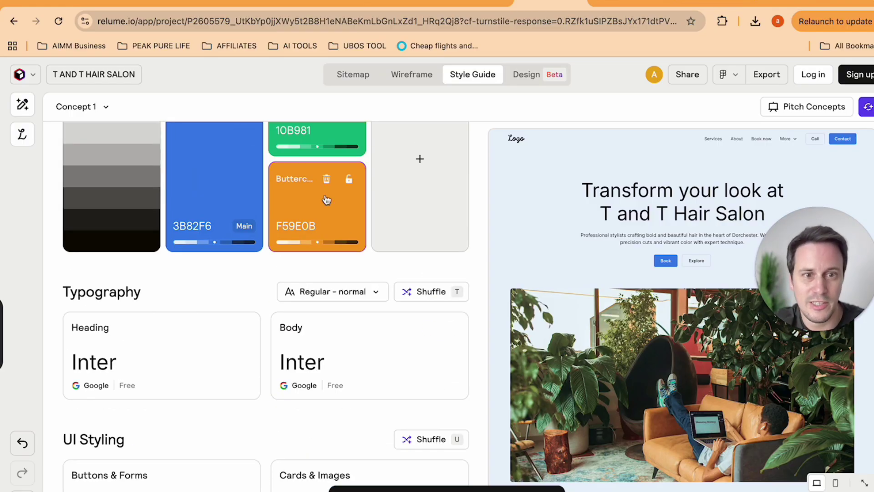
scroll(326, 199, up, 2)
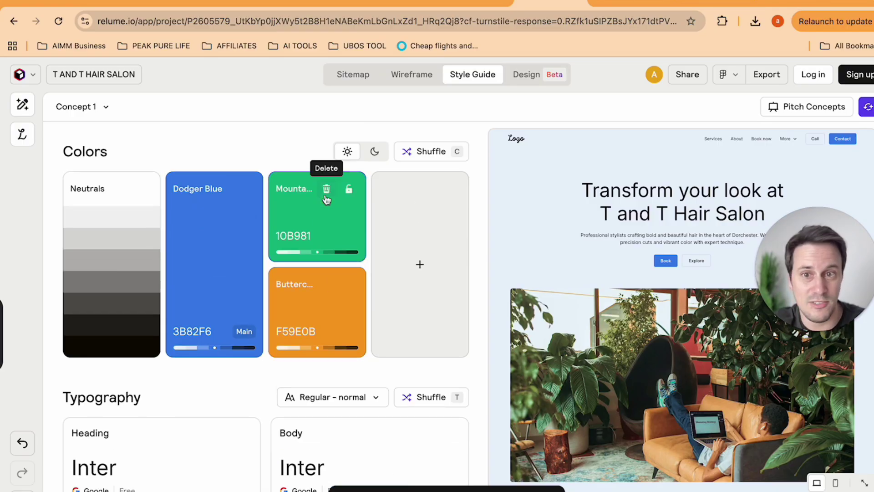
Inspect the Dodger Blue and Mountain Meadow brand colours in the colour editor.
click(216, 219)
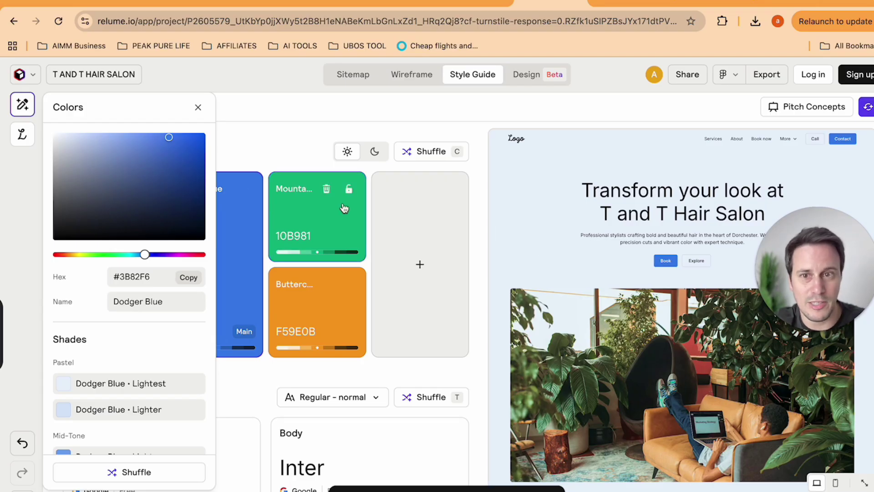
click(303, 201)
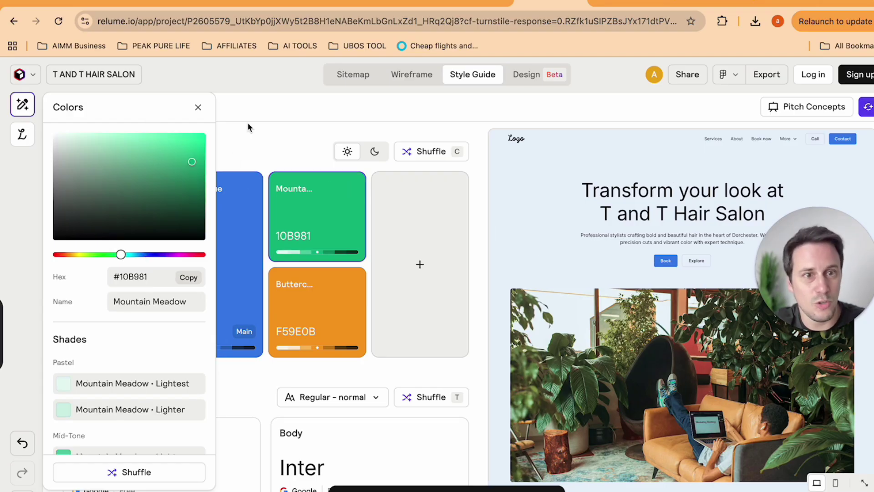
scroll(548, 221, down, 5)
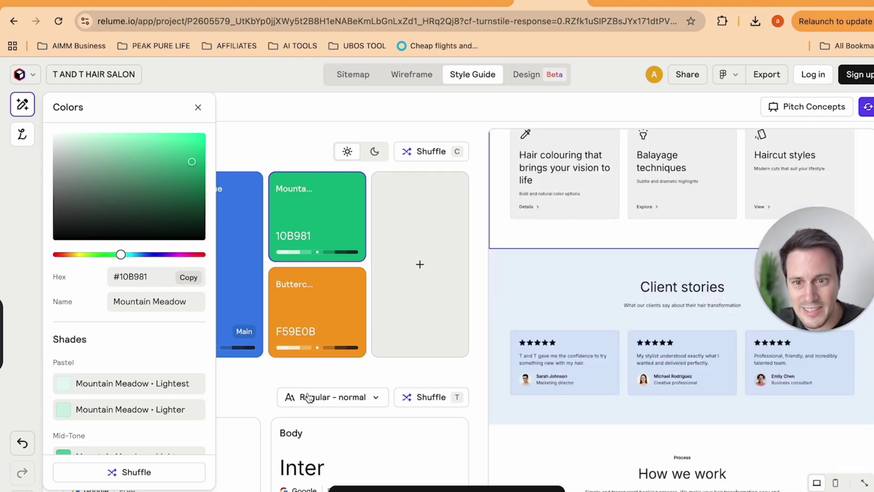
click(251, 368)
scroll(250, 367, down, 5)
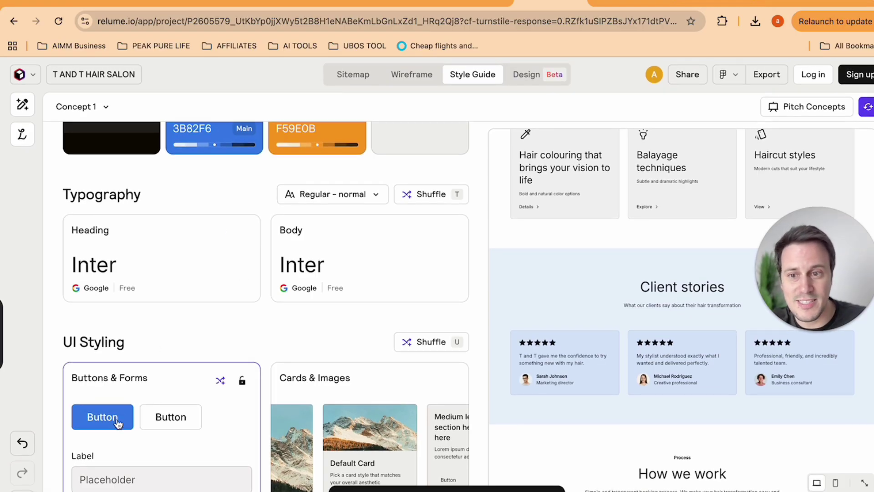
Set the Buttons & Forms style to Gradient, after briefly trying Bubble.
click(91, 420)
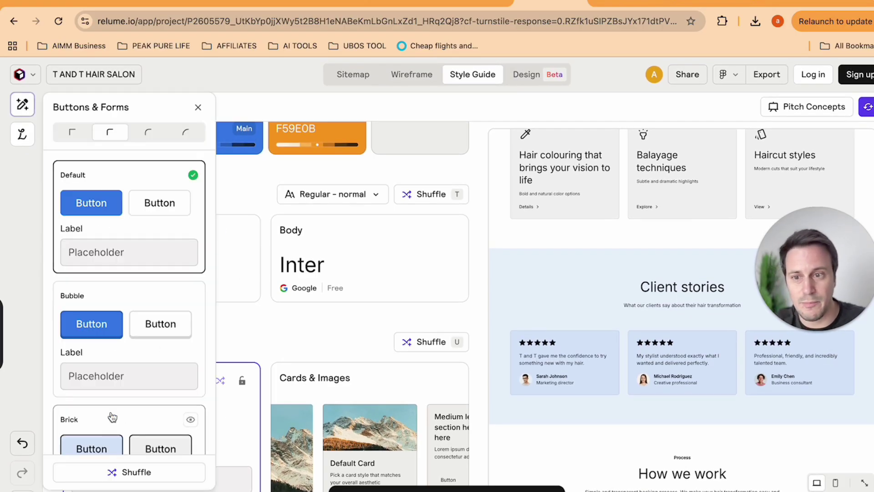
click(153, 357)
scroll(152, 357, down, 4)
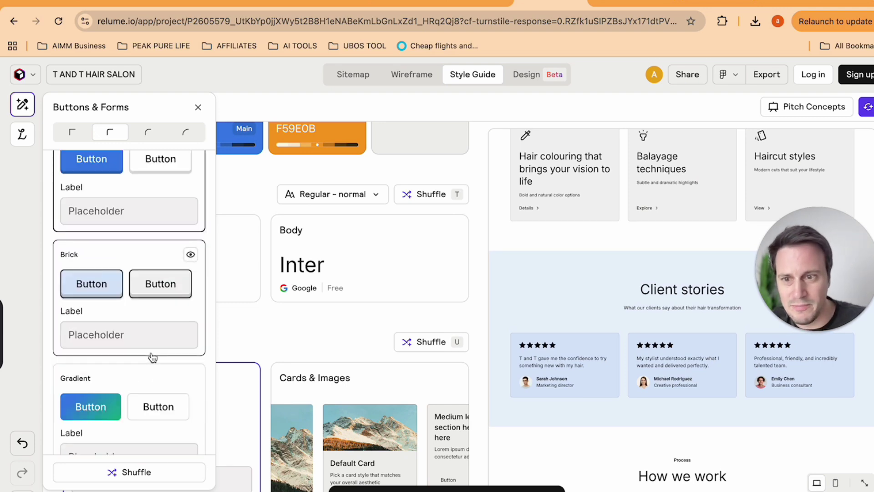
click(126, 385)
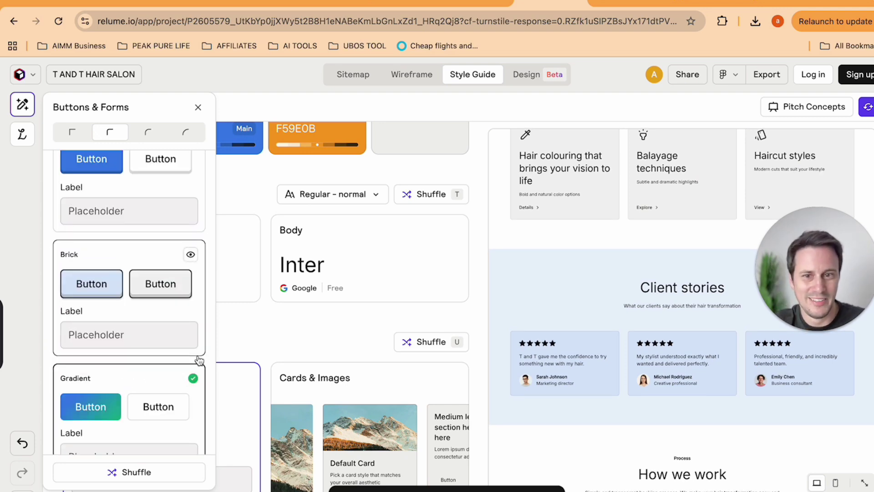
click(266, 328)
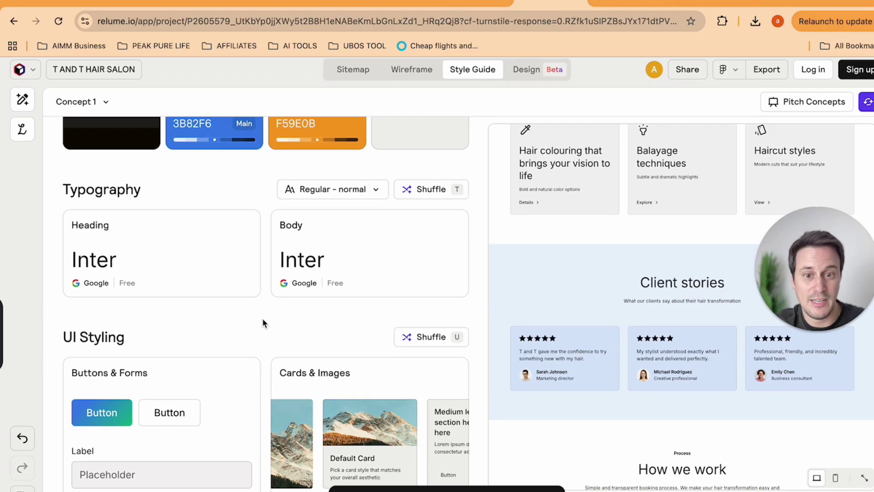
scroll(262, 318, up, 5)
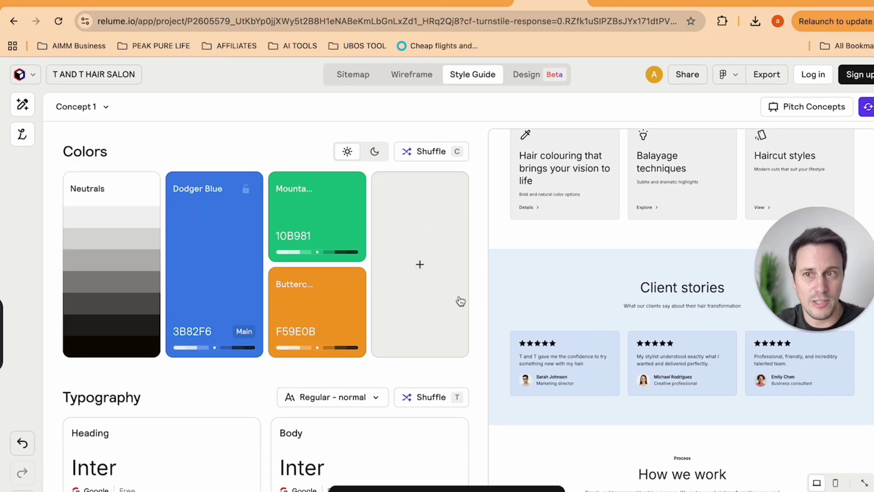
scroll(714, 288, down, 6)
scroll(714, 287, up, 10)
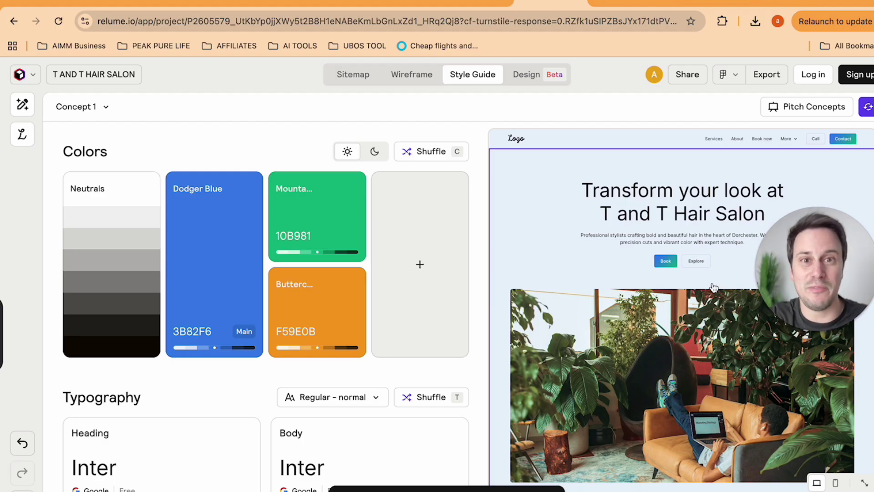
Switch to the Design view and adjust the canvas.
click(529, 76)
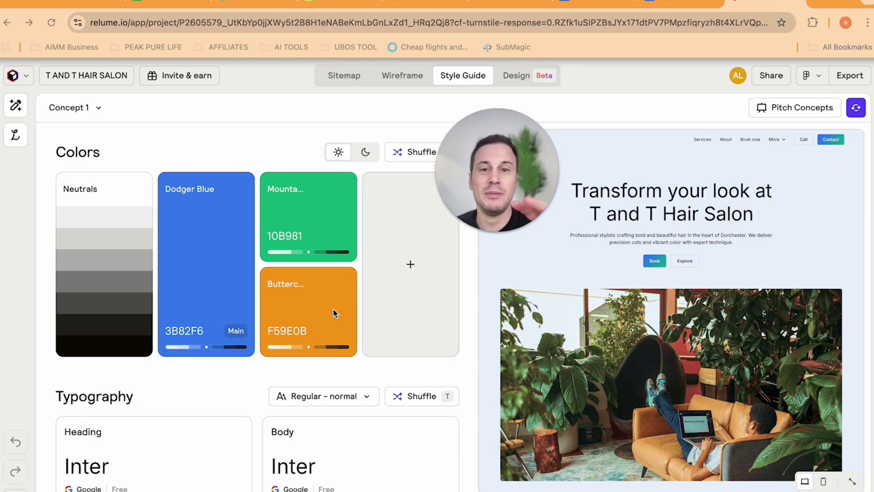
drag(492, 200, 509, 191)
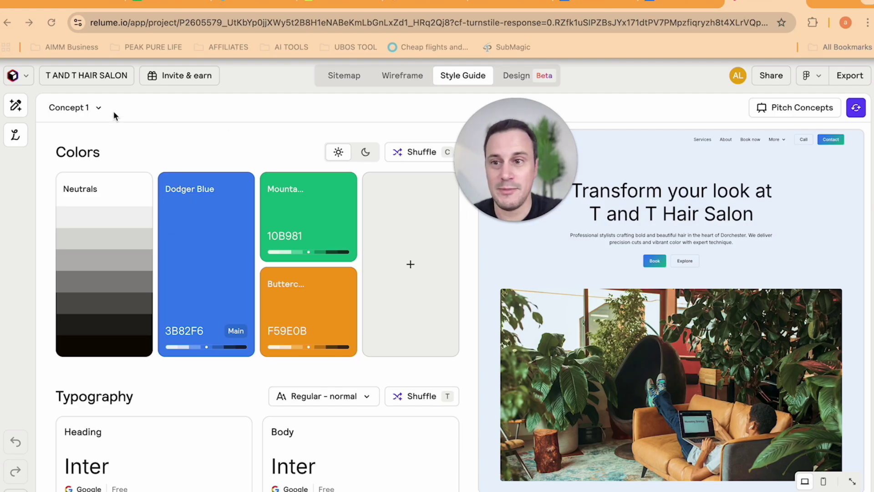
click(100, 110)
Choose New Concept from the concept dropdown to generate Concept 2 with purple palette and Gilda Display/Nunito Sans.
click(97, 110)
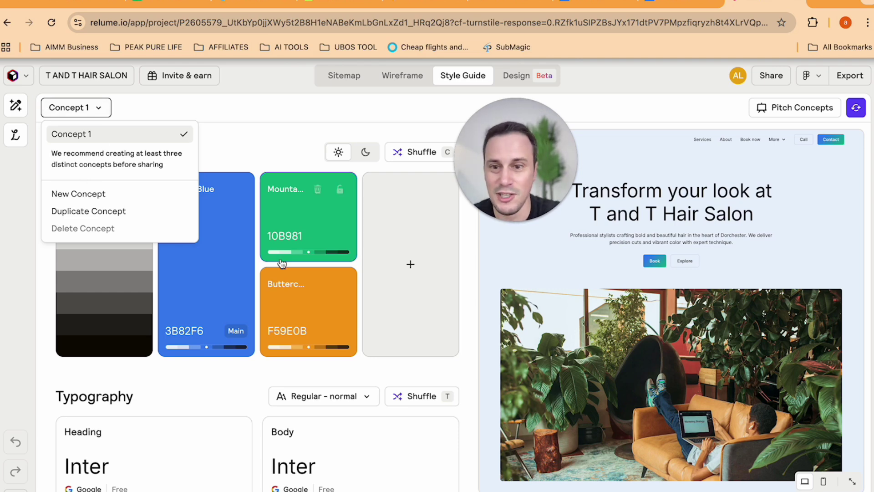
click(315, 137)
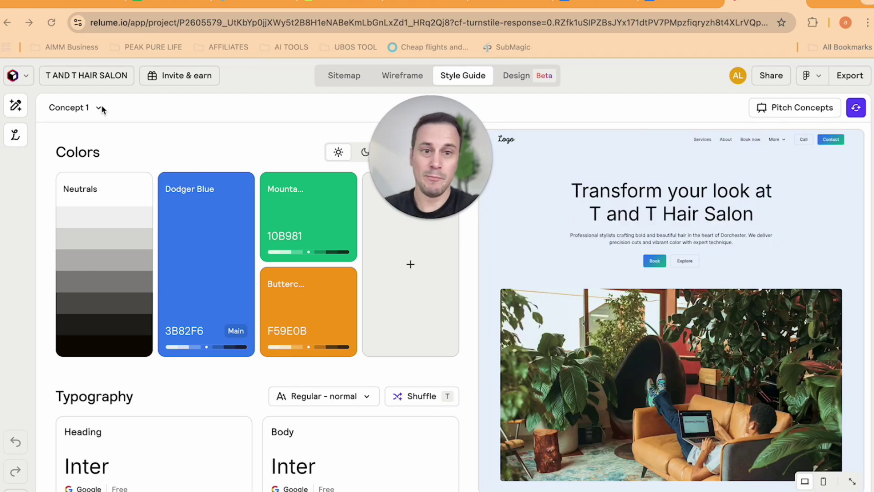
click(96, 108)
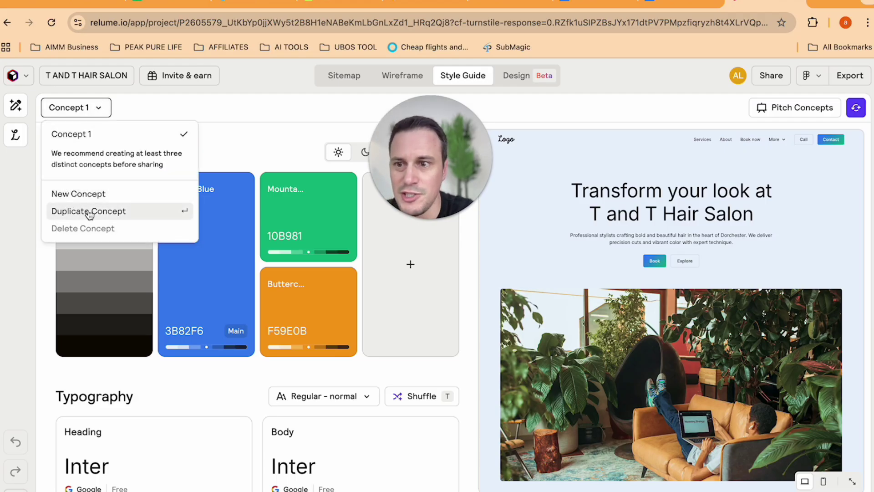
click(97, 196)
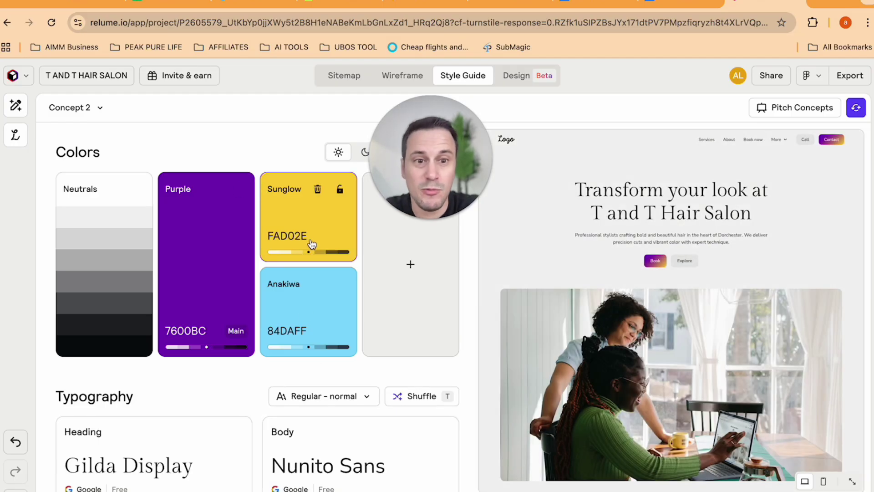
Apply the Elevate button style to Concept 2's buttons and forms.
scroll(312, 449, down, 5)
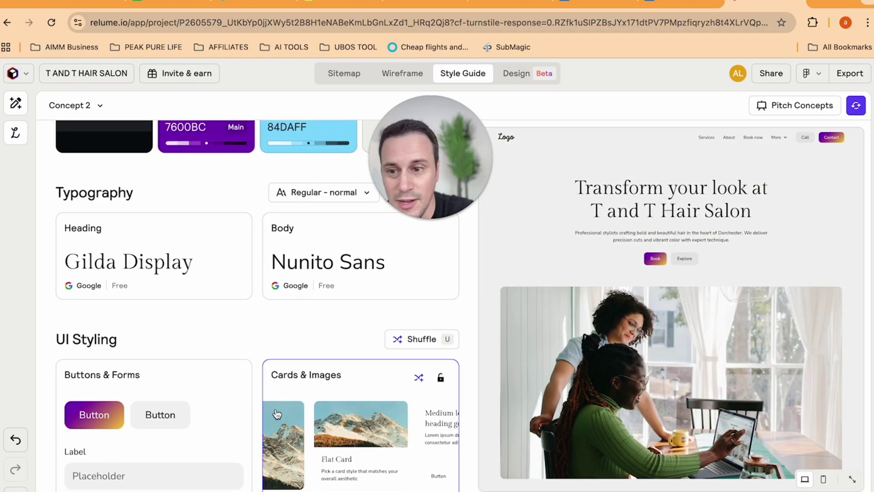
click(129, 411)
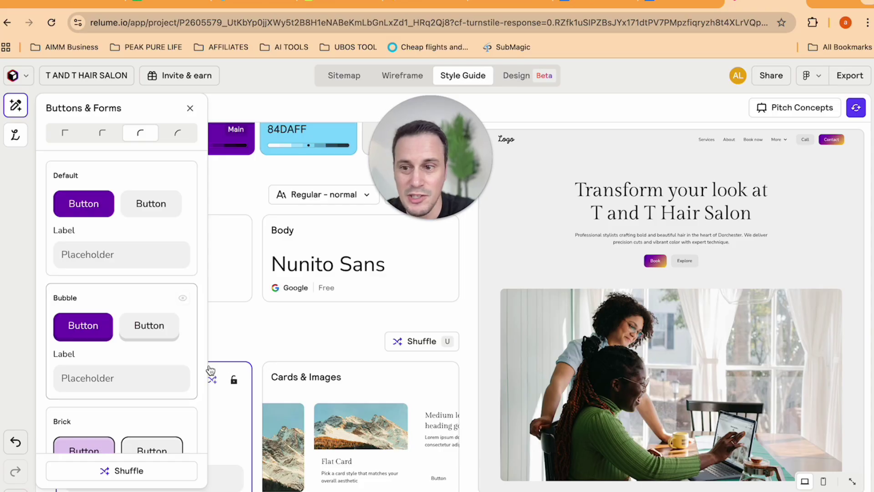
scroll(140, 374, down, 5)
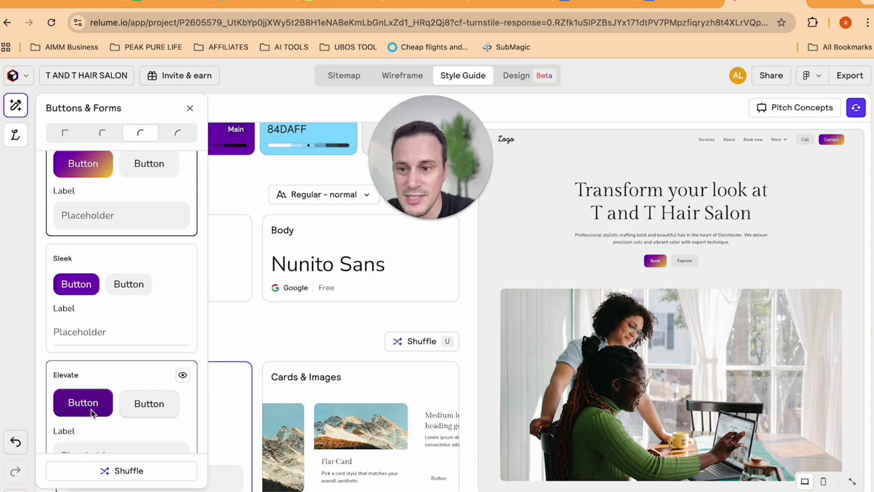
click(108, 386)
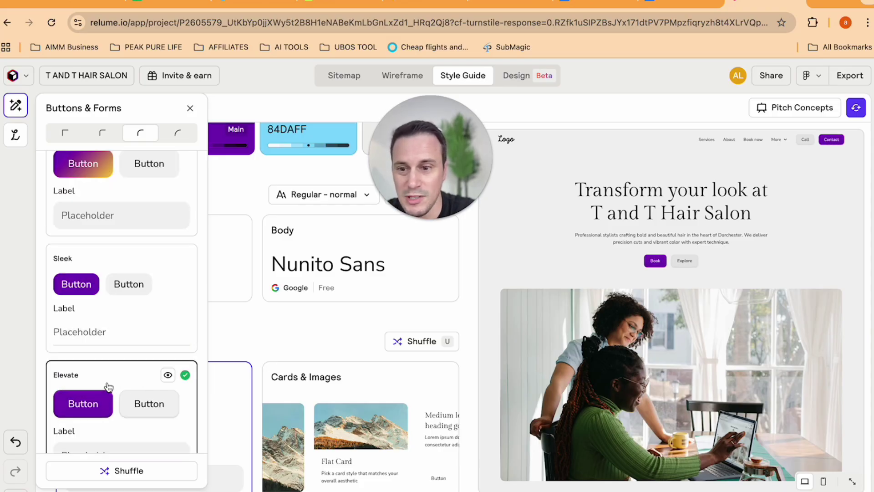
click(301, 338)
Apply the Edgy style to Concept 2's cards and images.
click(308, 397)
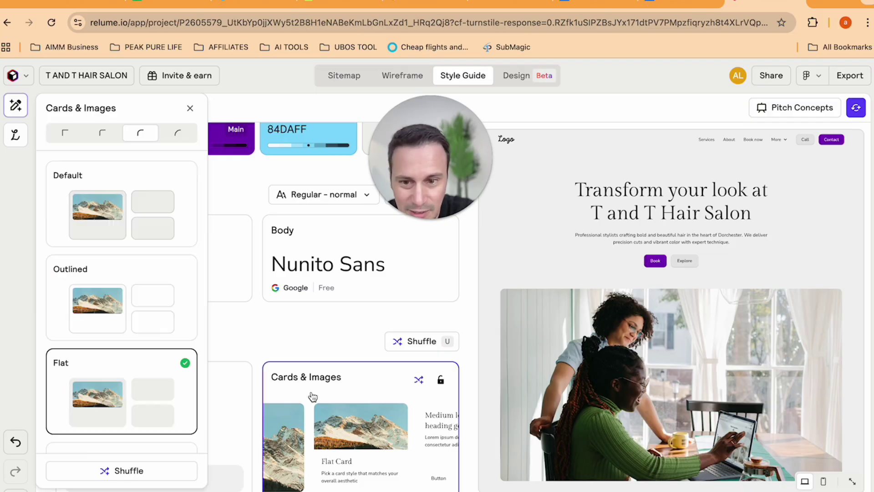
scroll(139, 267, down, 2)
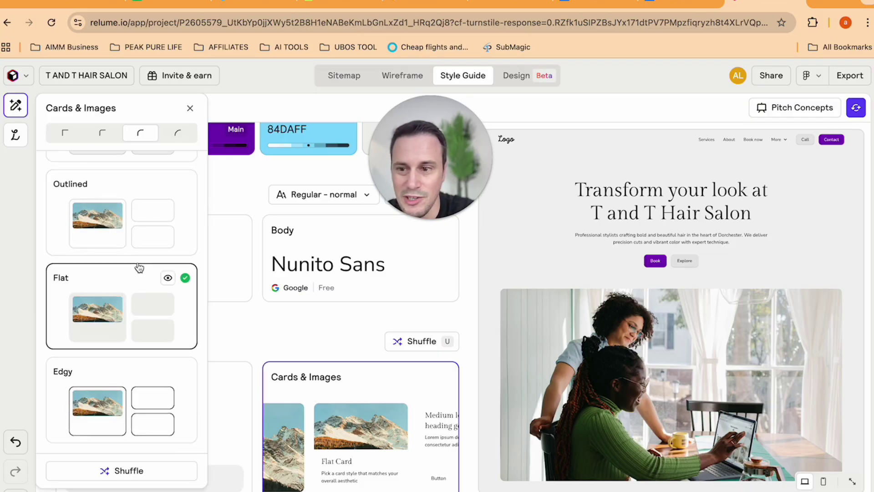
click(93, 378)
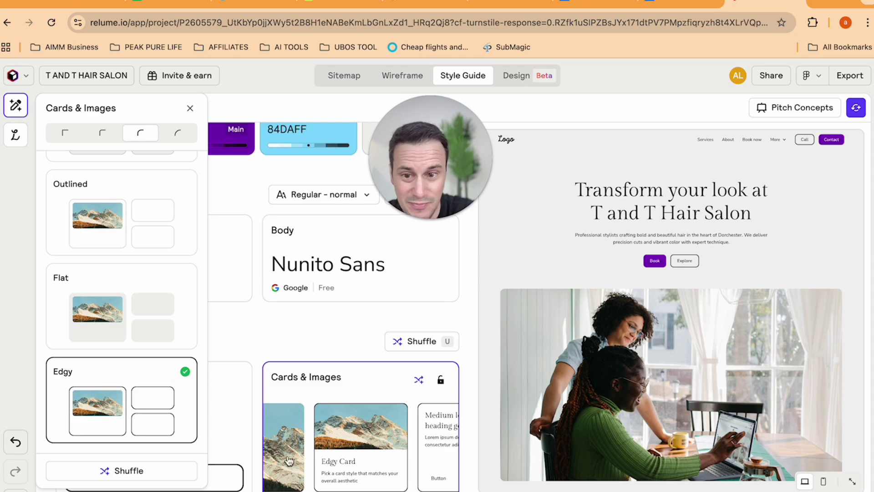
click(329, 332)
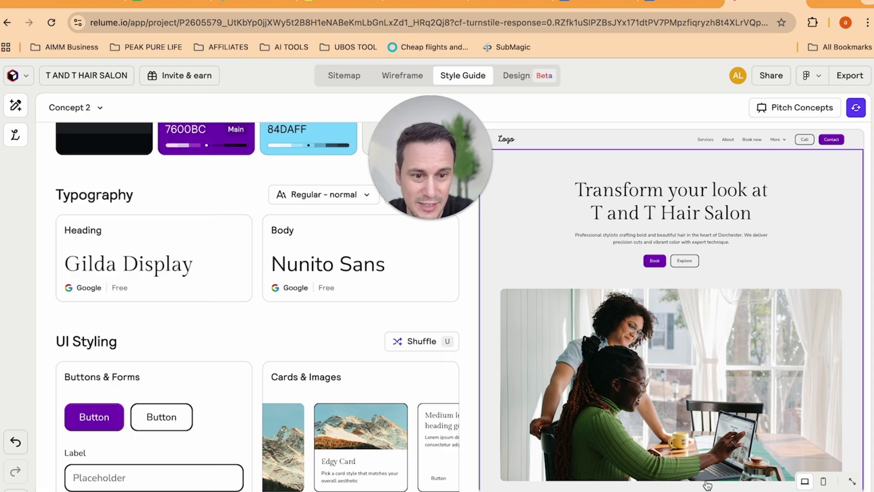
Change the body font from Nunito Sans to Bitter, keeping Gilda Display for headings.
scroll(606, 190, down, 5)
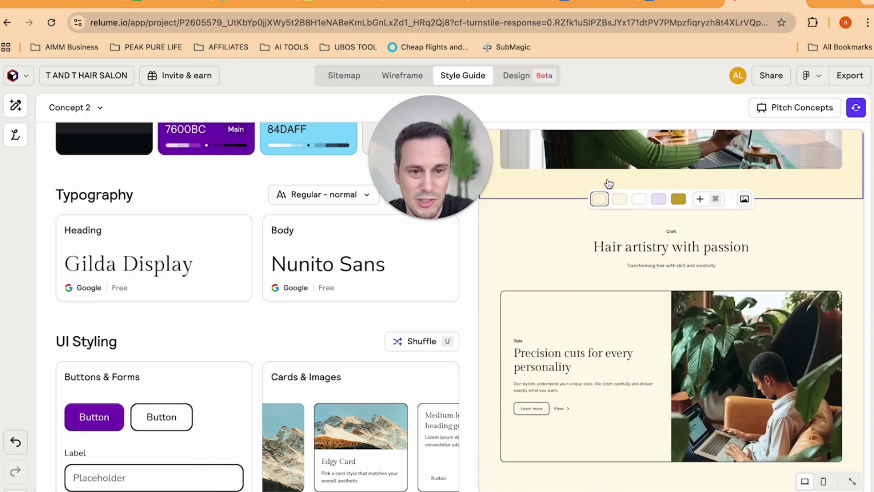
scroll(611, 369, up, 5)
scroll(645, 349, down, 10)
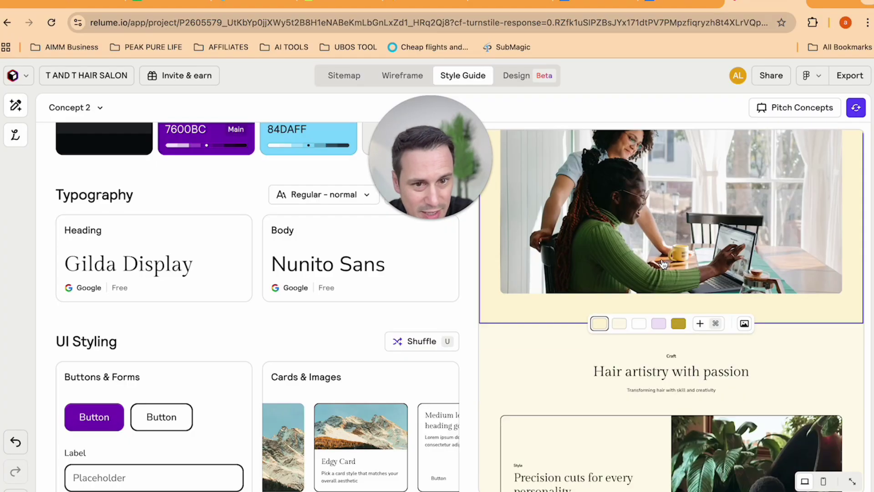
scroll(663, 264, down, 4)
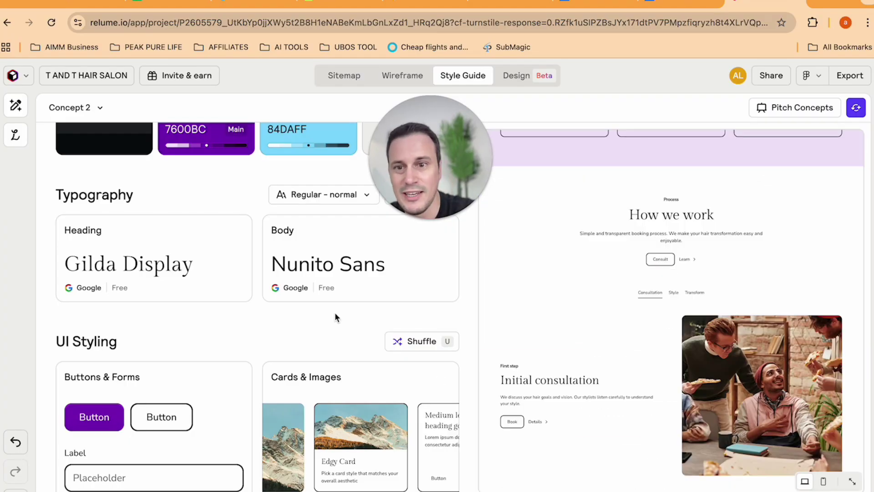
scroll(335, 313, up, 4)
scroll(335, 313, down, 2)
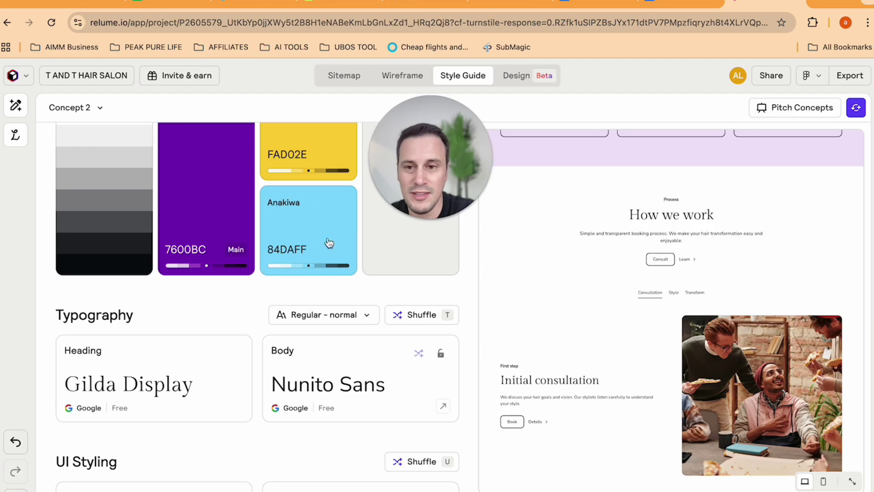
click(338, 394)
scroll(107, 380, down, 6)
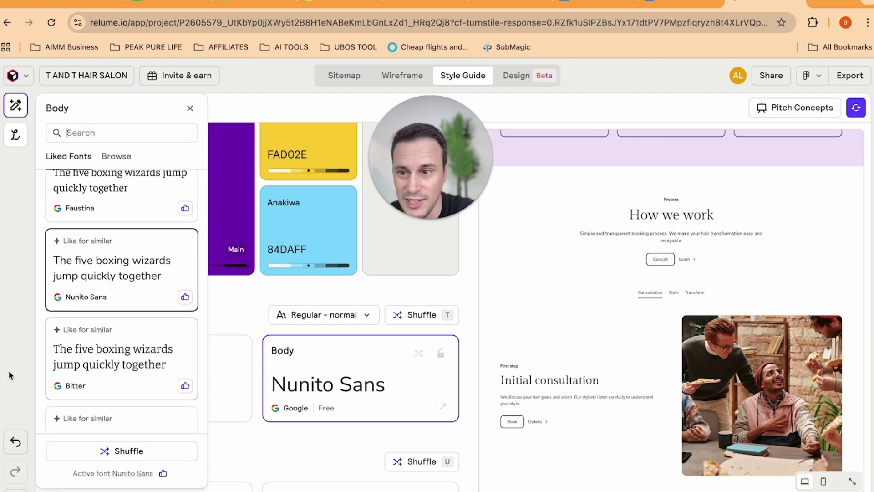
click(105, 364)
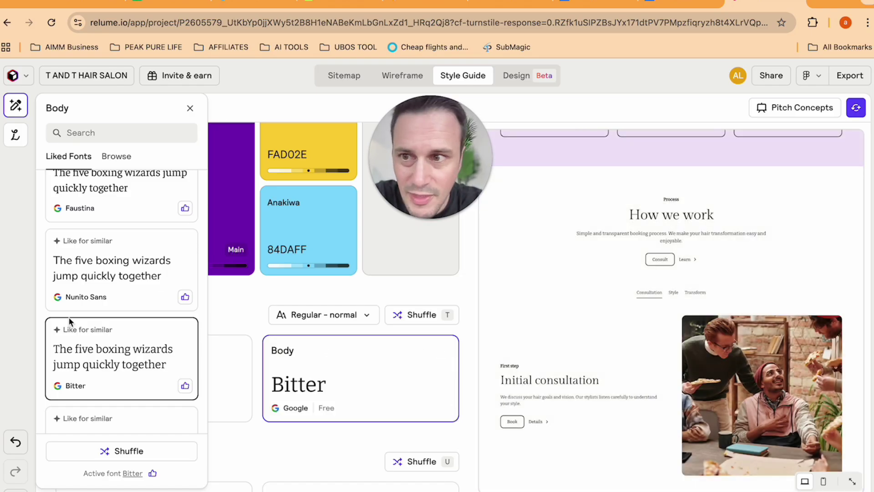
scroll(70, 322, up, 6)
click(190, 108)
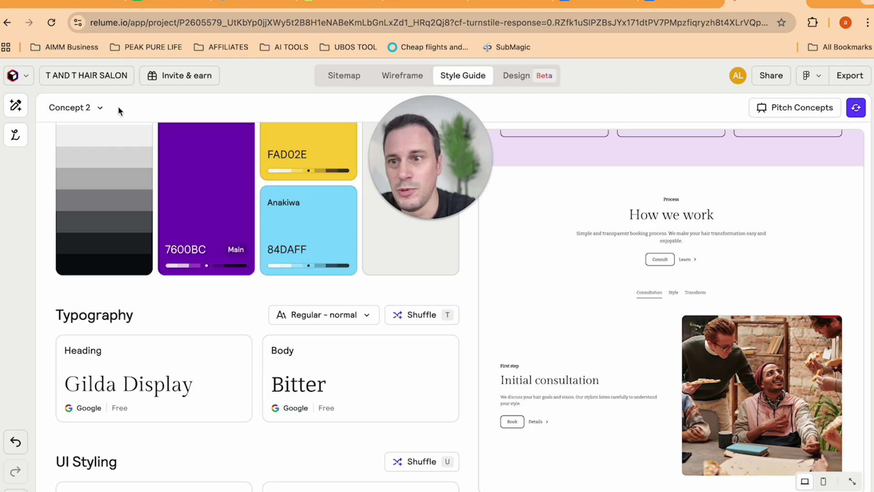
Generate Concept 3 with a Dodger Blue main colour and pink preview, then open Pitch Concepts.
click(96, 110)
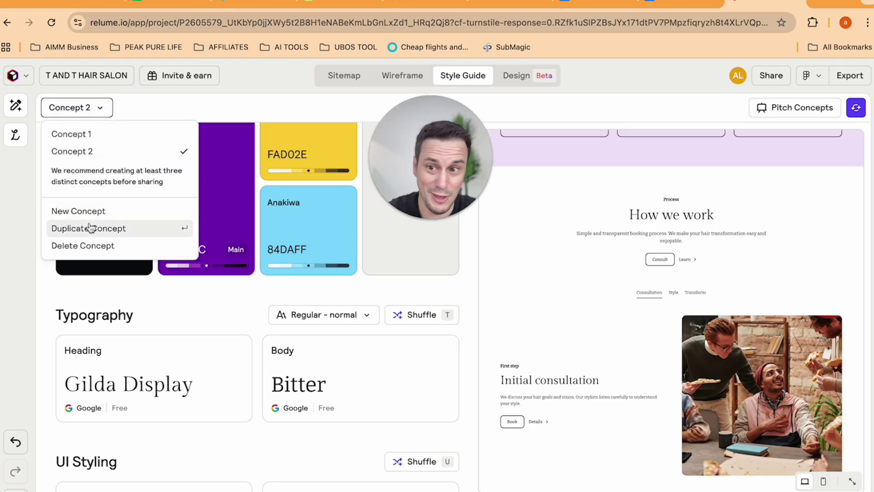
click(98, 212)
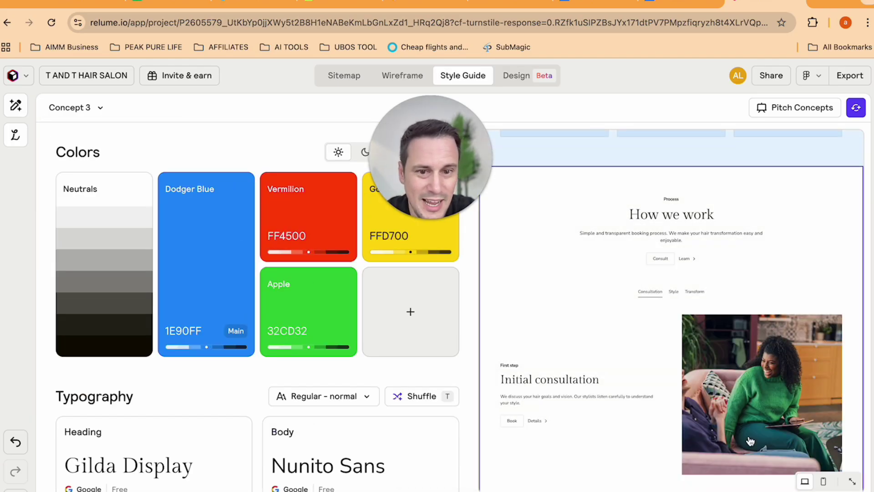
scroll(750, 441, down, 15)
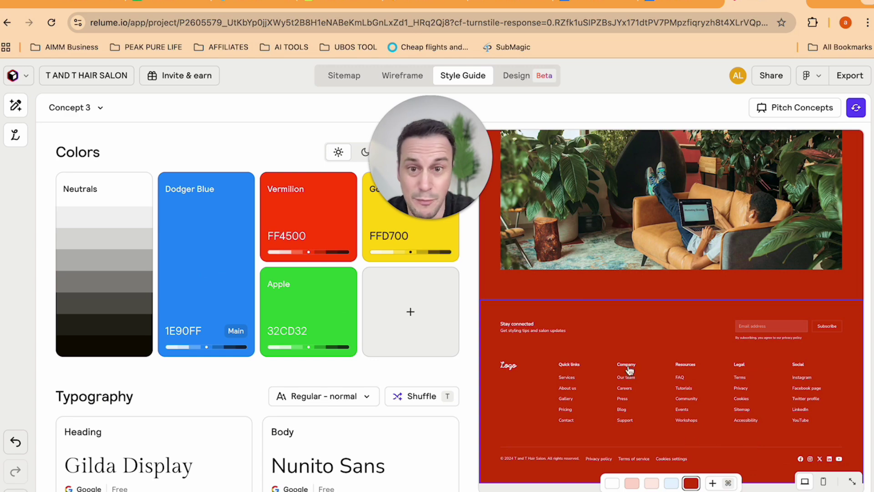
scroll(273, 289, down, 4)
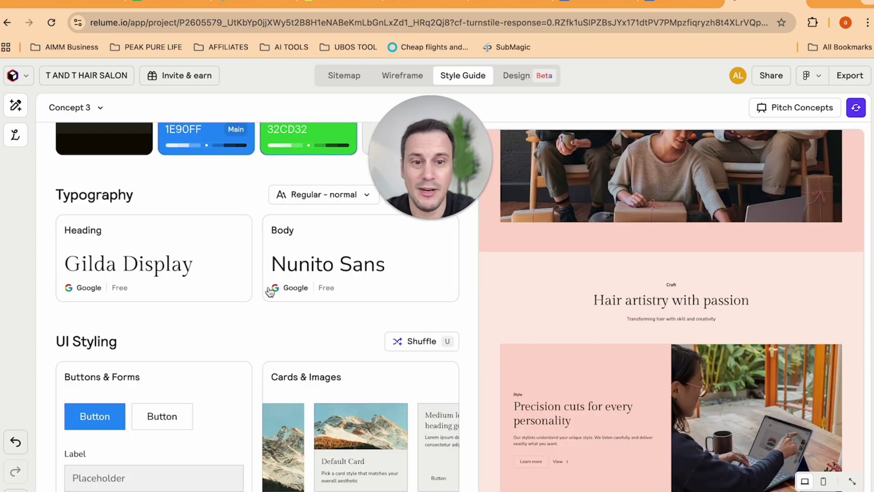
scroll(800, 414, down, 5)
scroll(764, 199, down, 5)
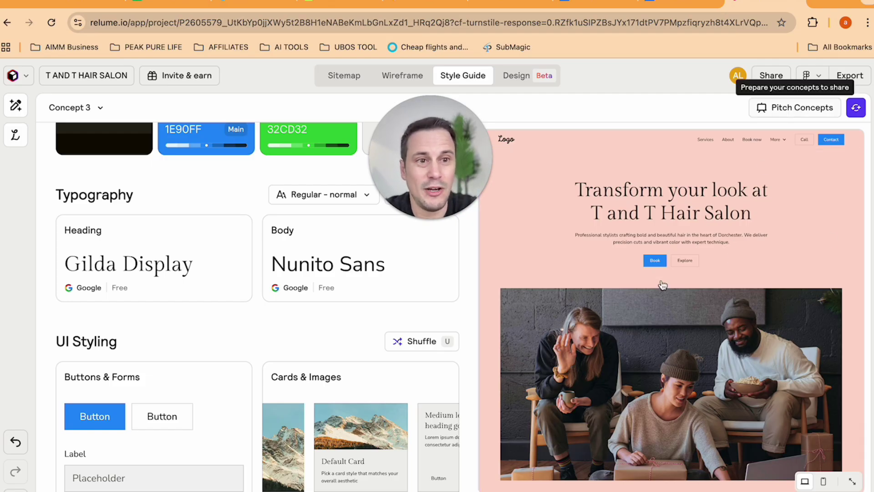
click(797, 112)
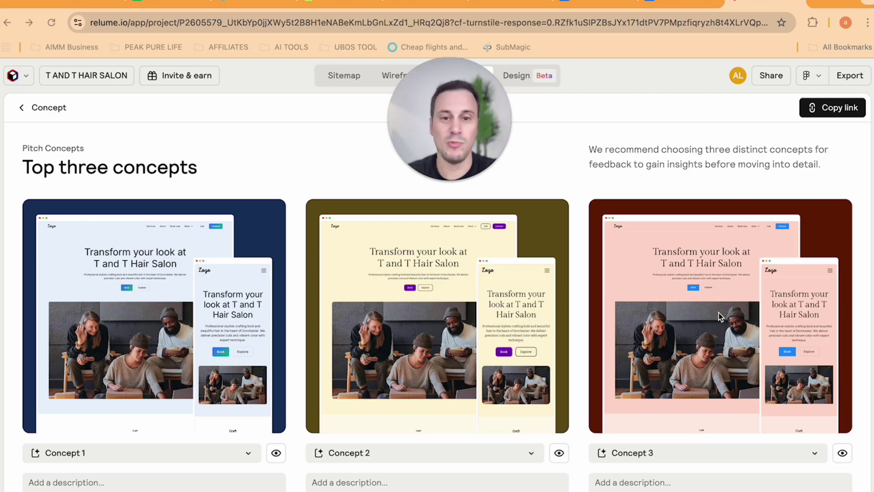
Scroll through the salon site's page layouts in the Design view while designs generate.
scroll(718, 313, down, 1)
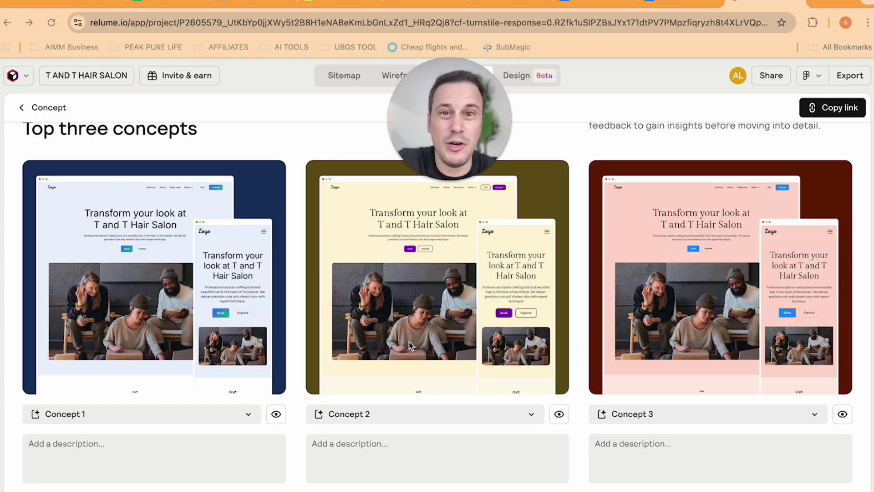
scroll(411, 346, up, 1)
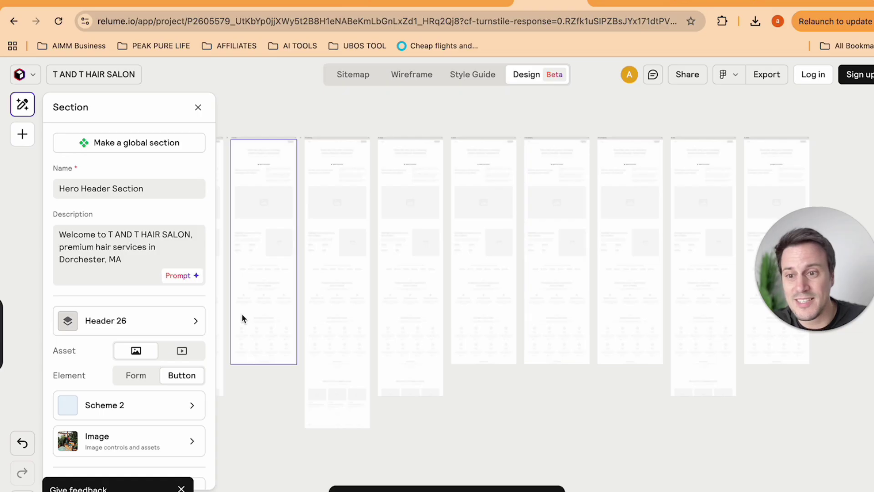
Open the Export to Figma dialog after dismissing the 'You need an account' notice.
scroll(242, 314, down, 5)
scroll(500, 218, up, 3)
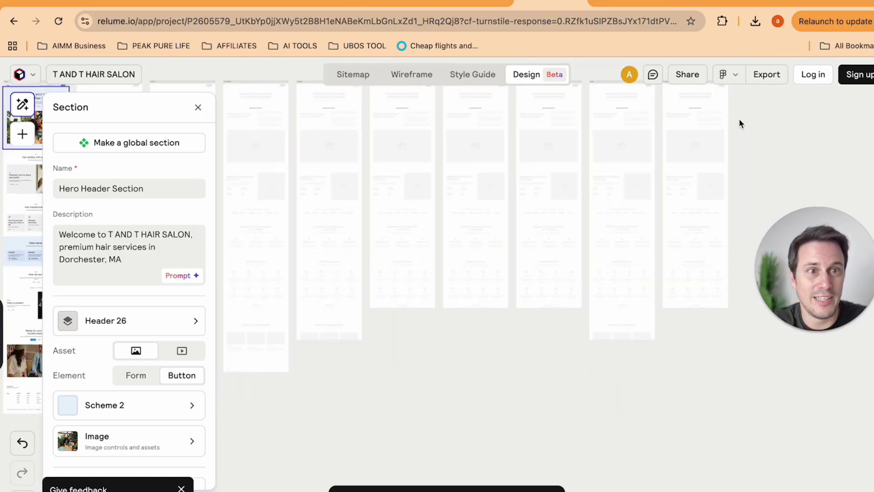
click(768, 73)
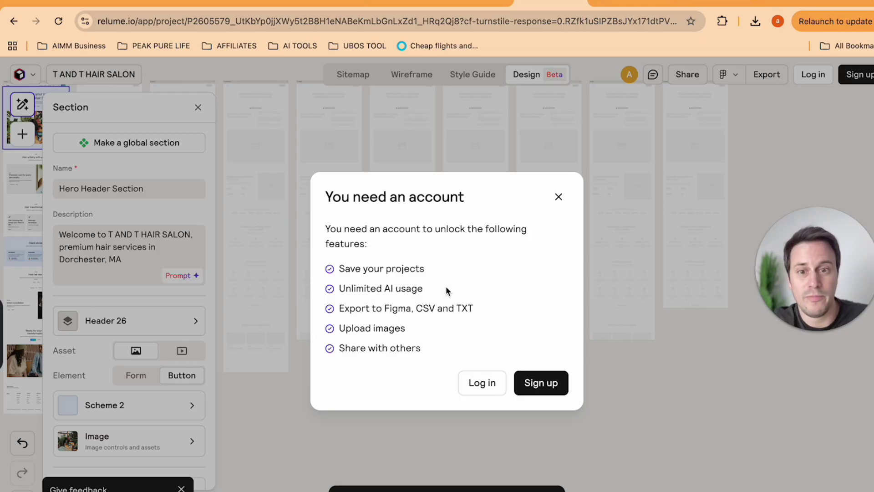
click(558, 197)
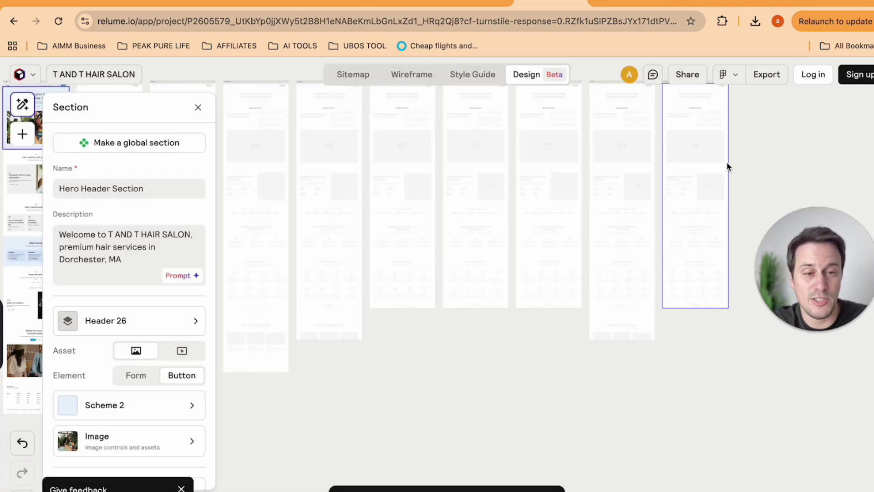
scroll(594, 233, left, 1)
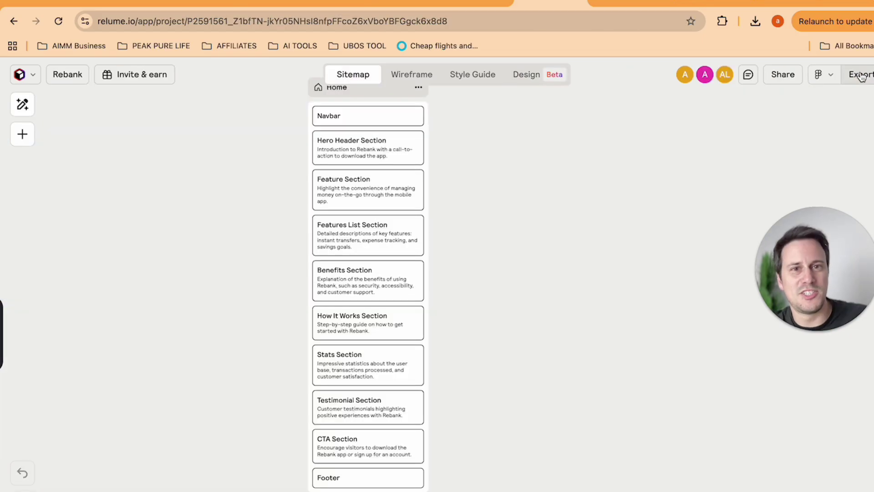
click(860, 75)
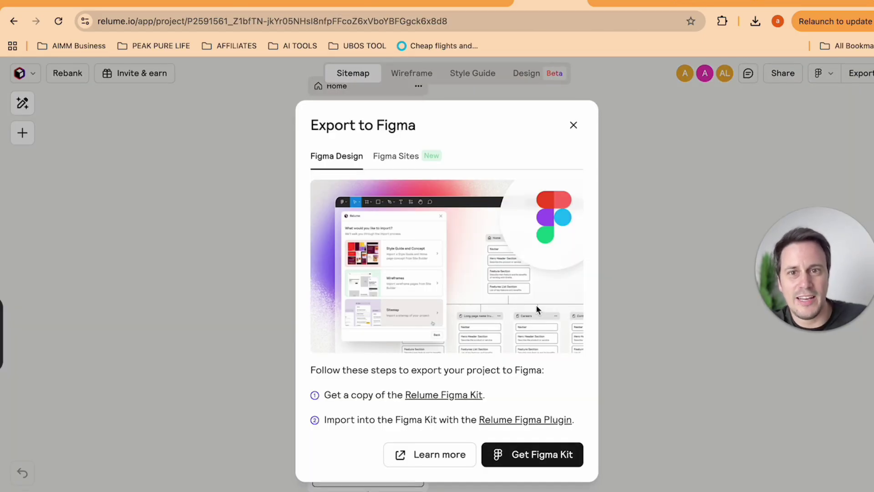
Read the Figma Sites export steps, then close the Export to Figma dialog.
click(382, 158)
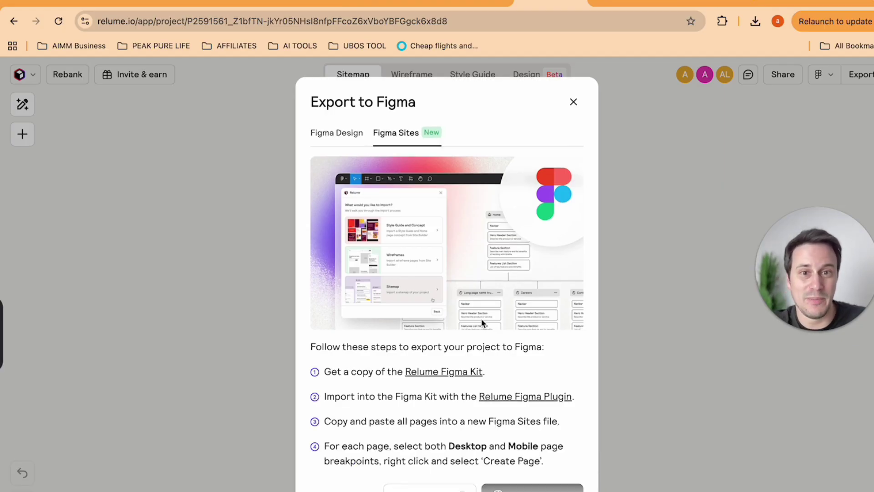
scroll(481, 323, down, 1)
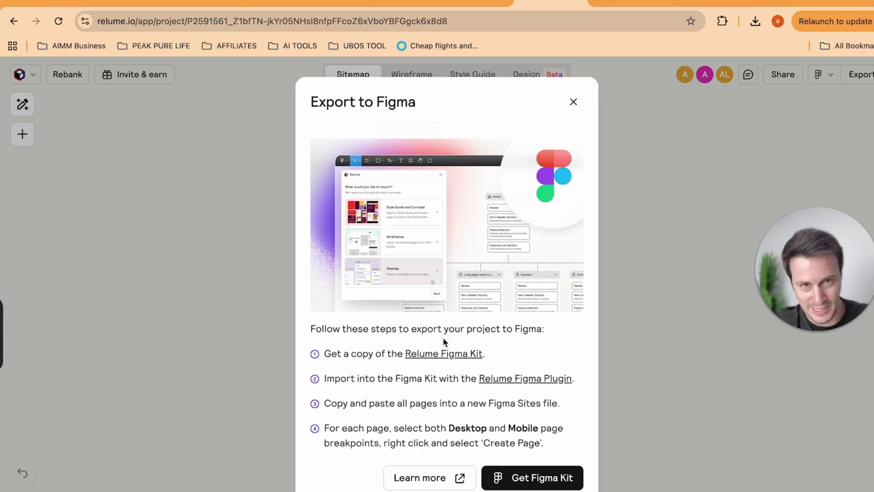
click(574, 103)
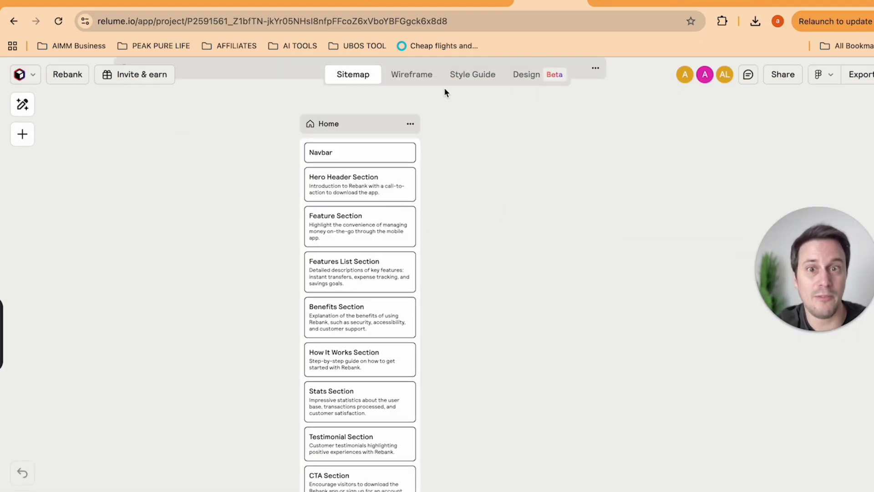
Switch to the Wireframe view, glance at the Google results tab, and return to Relume.
click(414, 73)
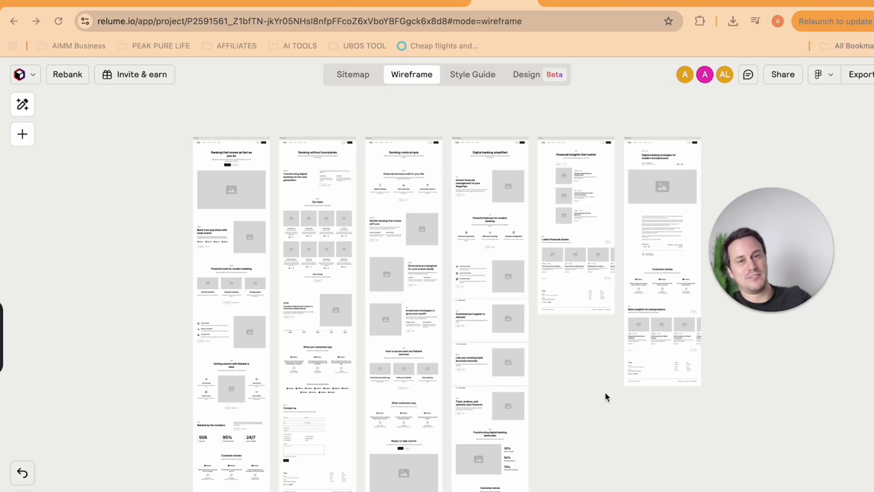
click(710, 2)
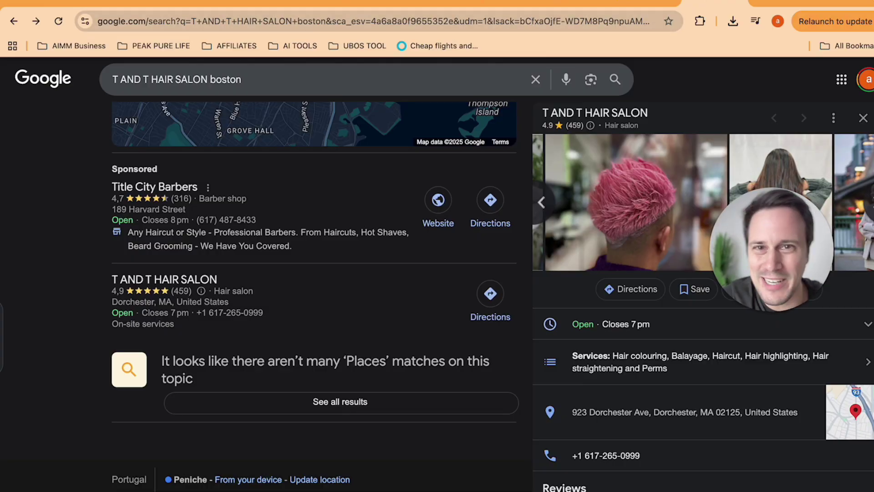
click(494, 6)
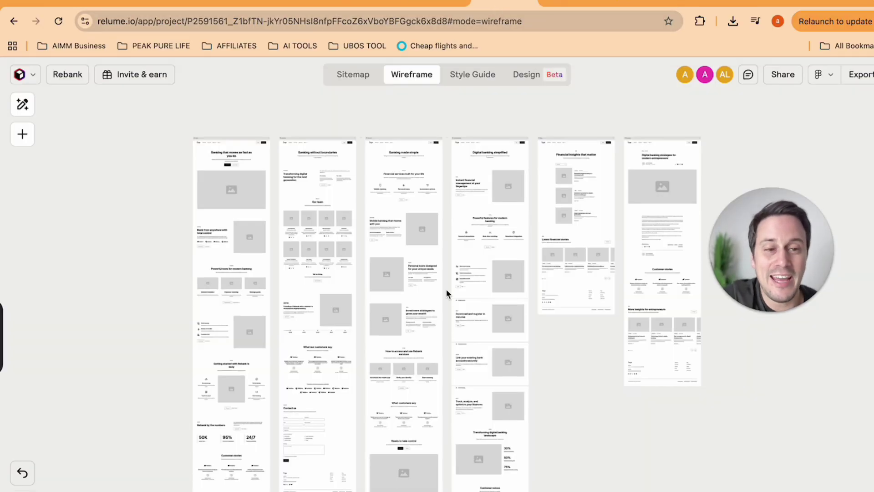